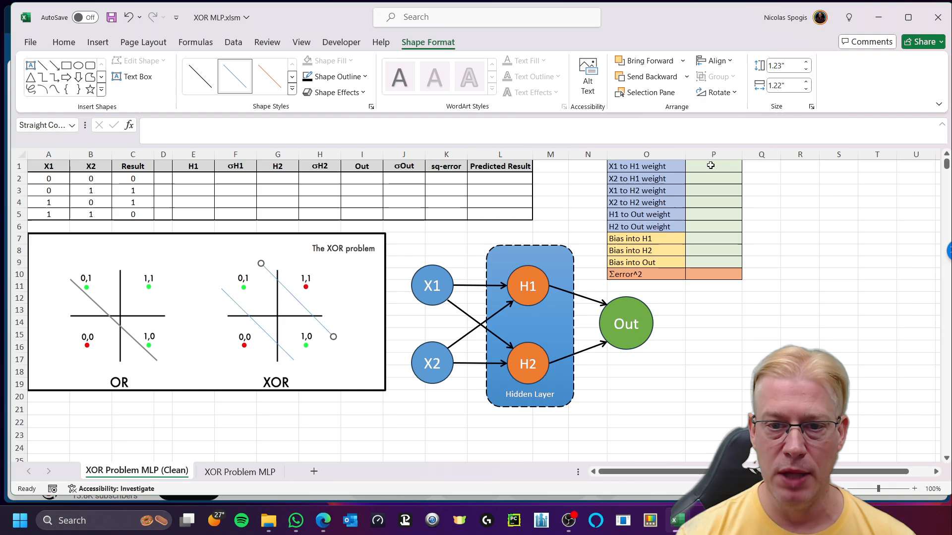
Step: Enter the formula =RAND() as the X1 to H1 weight in cell P1
left_click_drag(712, 166, 702, 256)
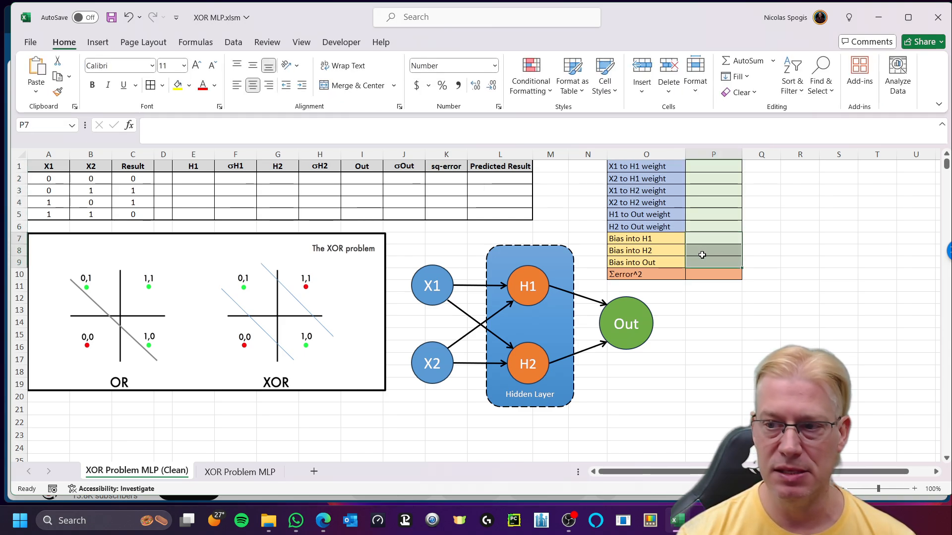
left_click_drag(704, 167, 696, 264)
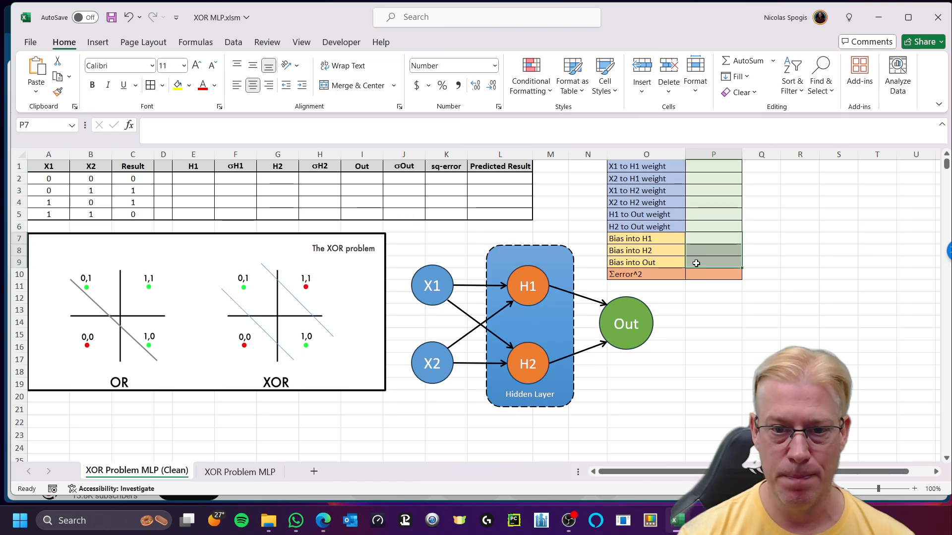
left_click(703, 166)
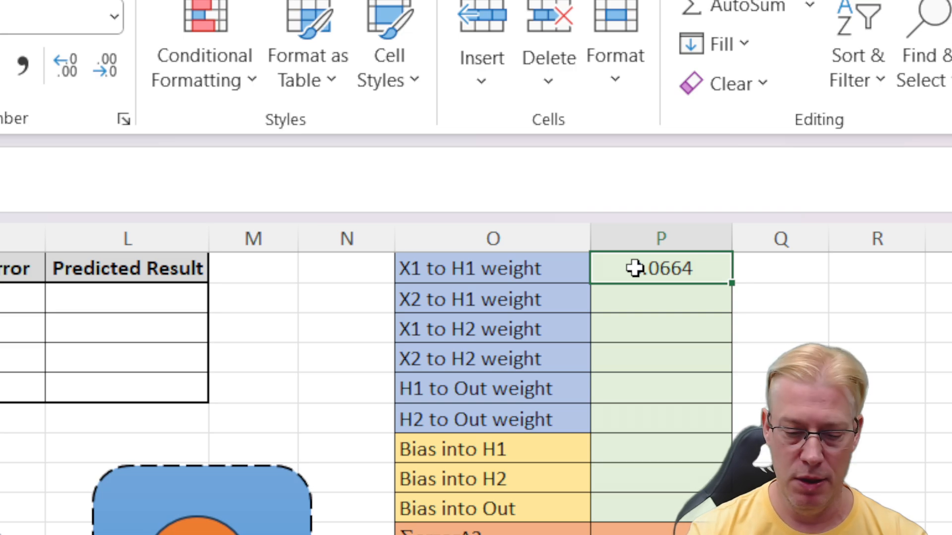
type("=rand()")
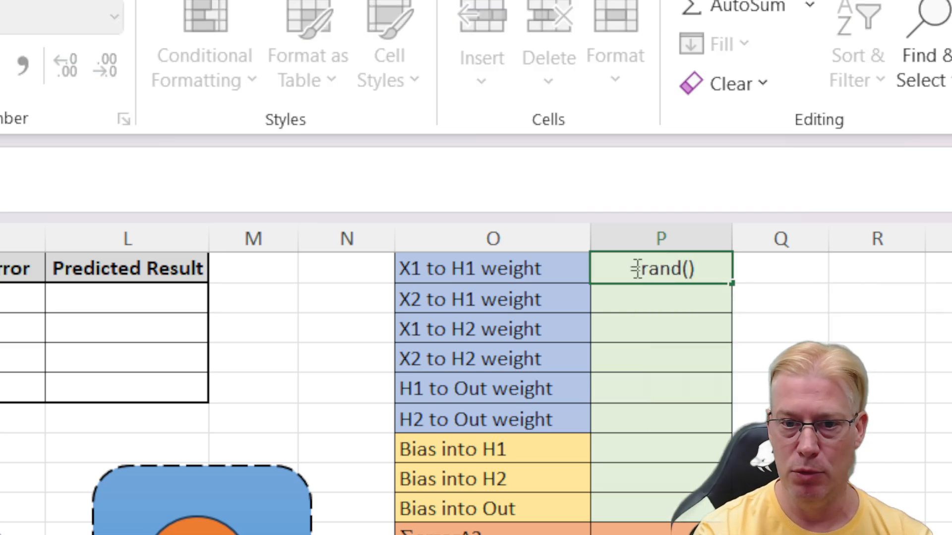
key("Return")
Step: Copy the random-number formula from P1 into the remaining weight and bias cells P2:P9, pasting formulas only
left_click(634, 268)
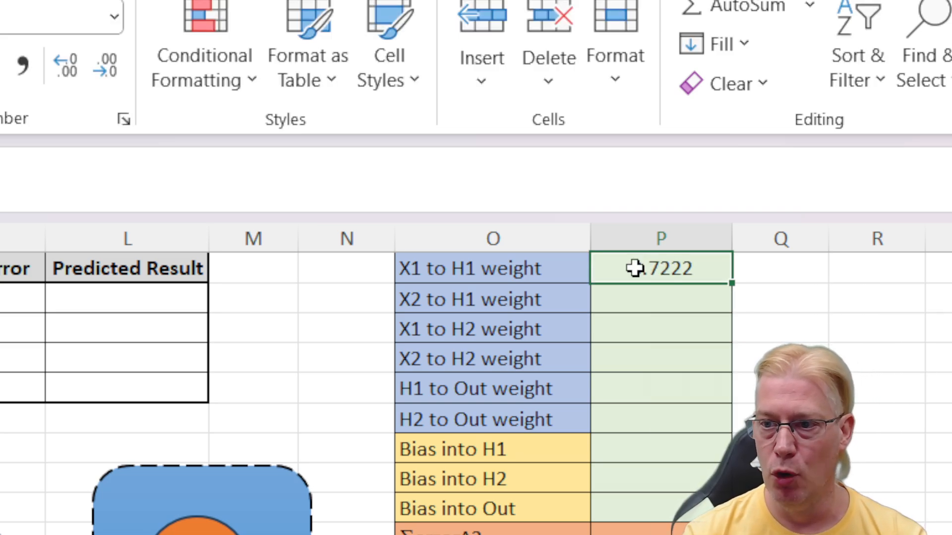
key("ctrl+c")
left_click_drag(620, 299, 608, 512)
right_click(610, 515)
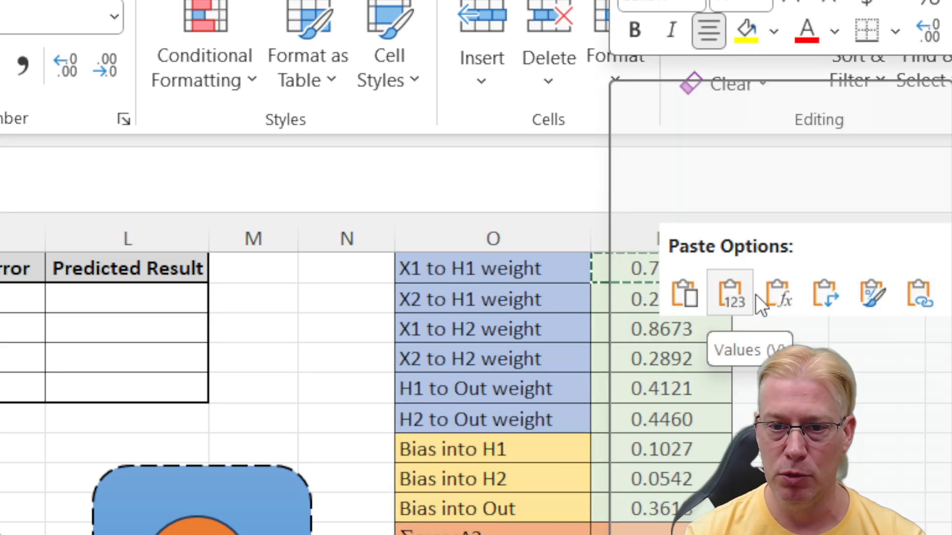
left_click(753, 295)
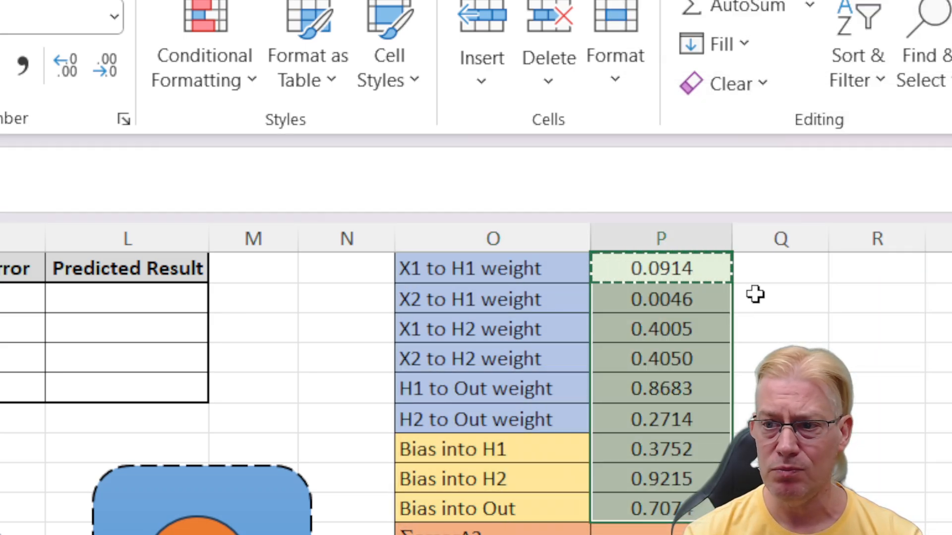
Step: Replace the random formulas in P1:P9 with fixed numbers by copying the range and pasting it over itself as values
key("ctrl+c")
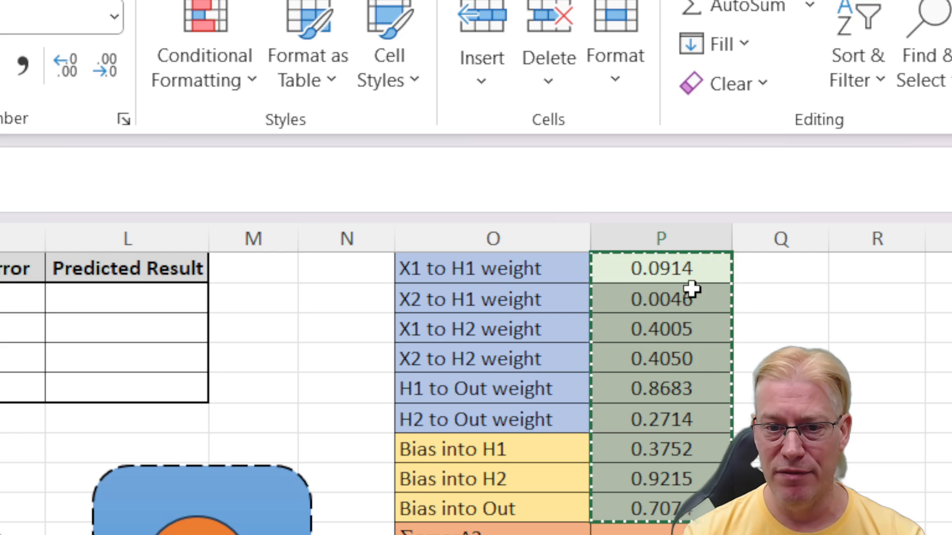
right_click(689, 279)
left_click(816, 294)
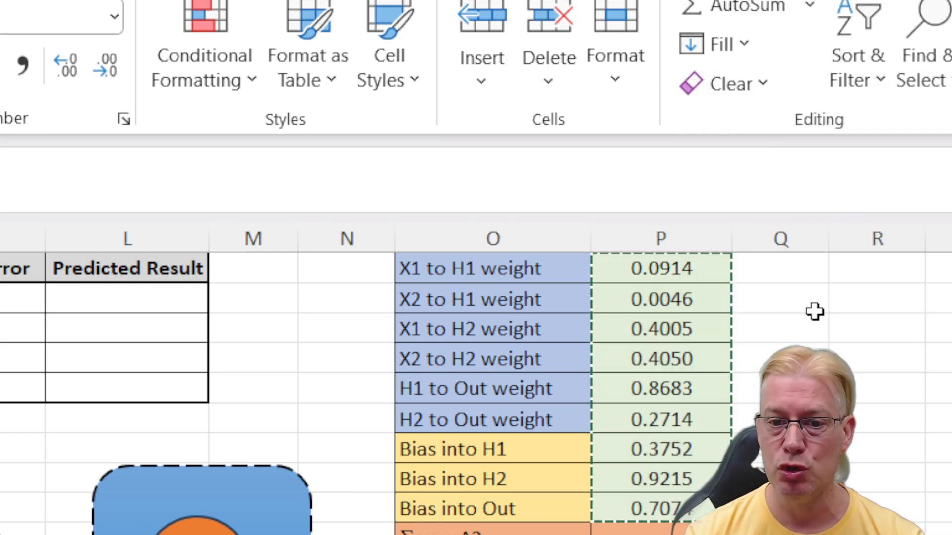
left_click(656, 350)
key("Escape")
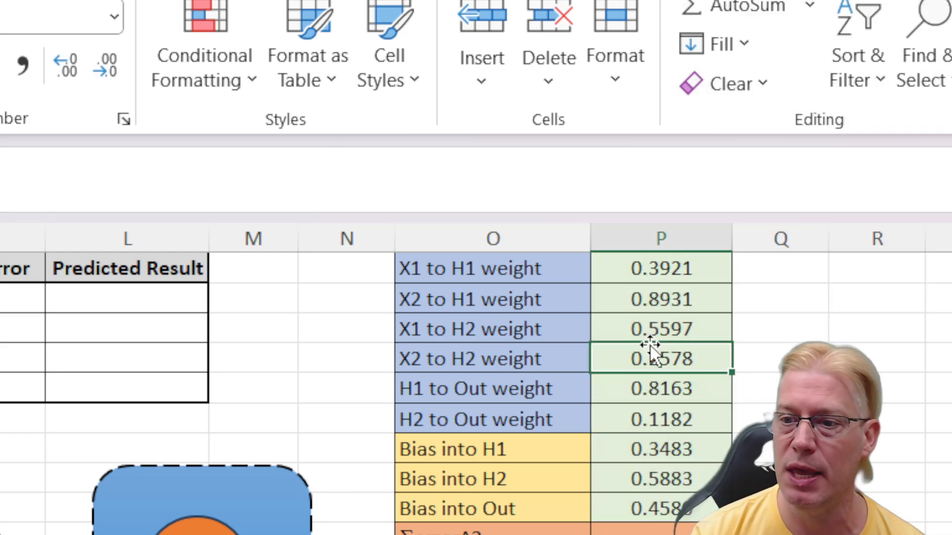
Step: Enter the H1 formula =(A2*P1+B2*P2+P7) in cell E2, combining both inputs with their weights and the H1 bias
left_click(503, 269)
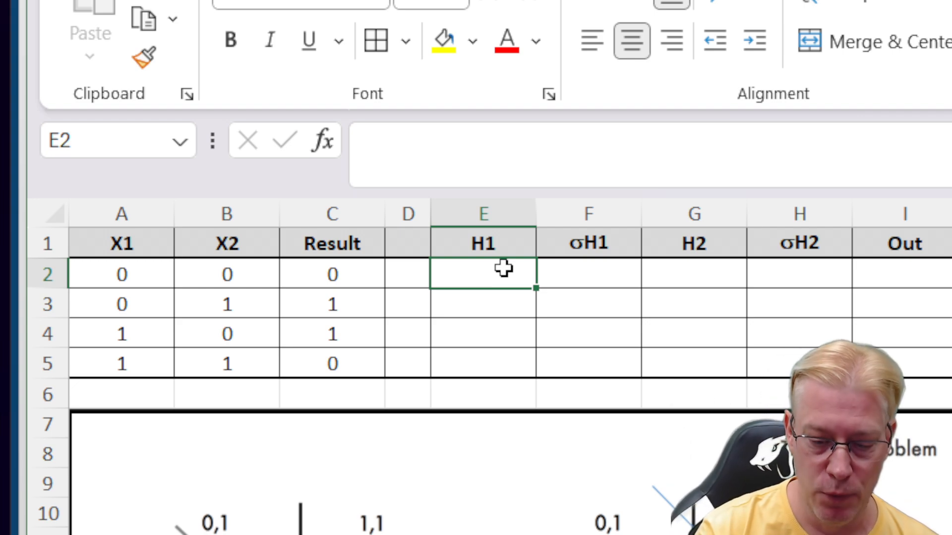
type("=(")
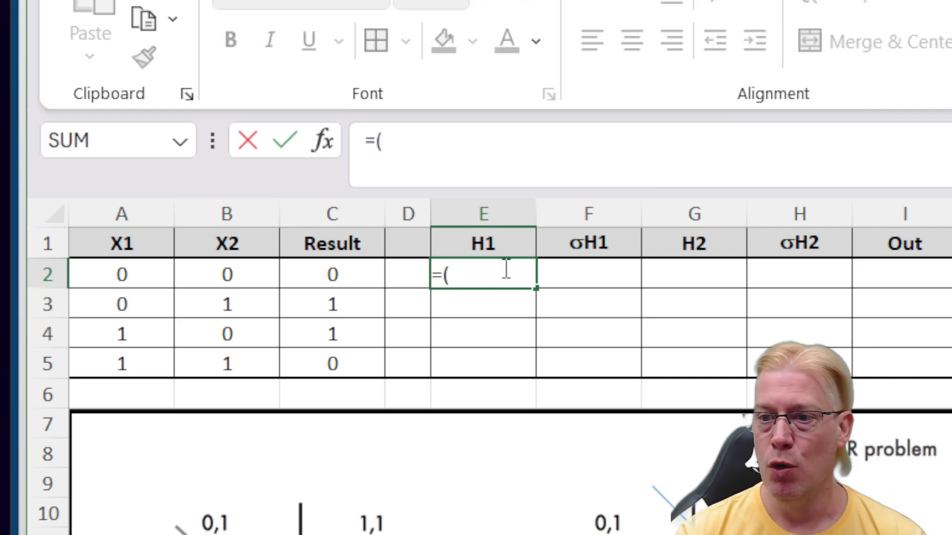
left_click(167, 267)
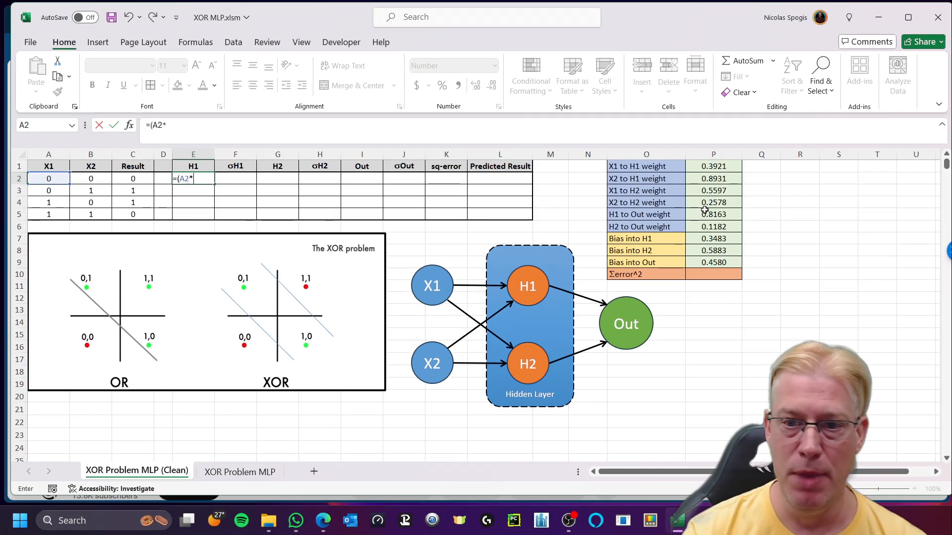
left_click(713, 167)
type("+")
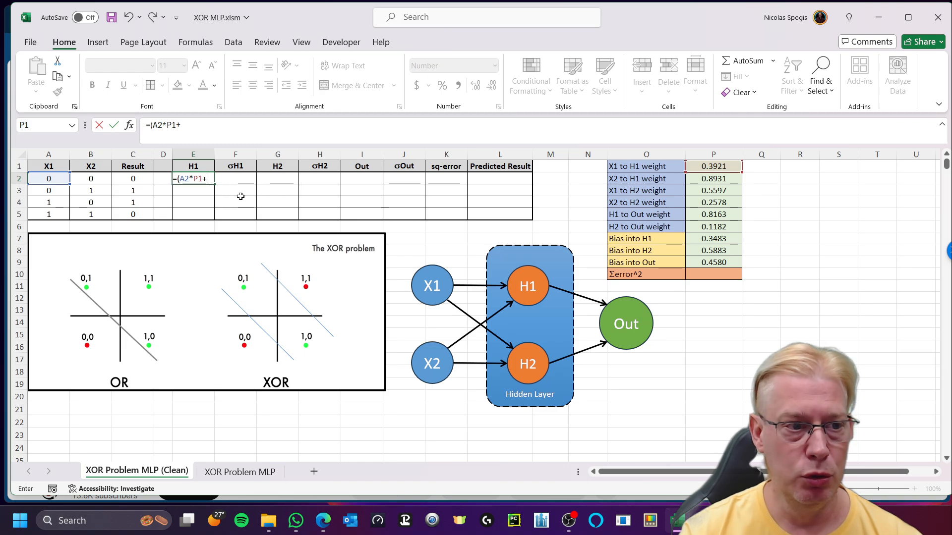
left_click(89, 178)
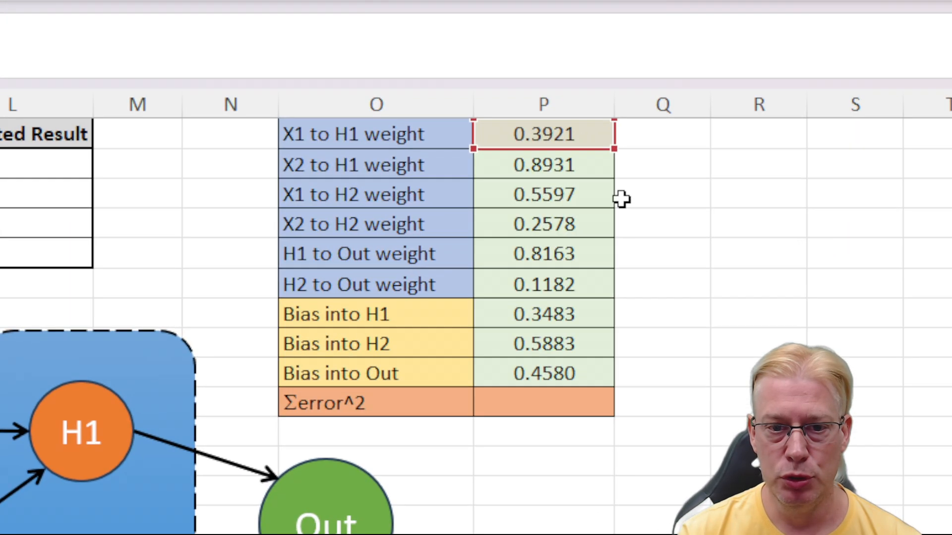
left_click(550, 162)
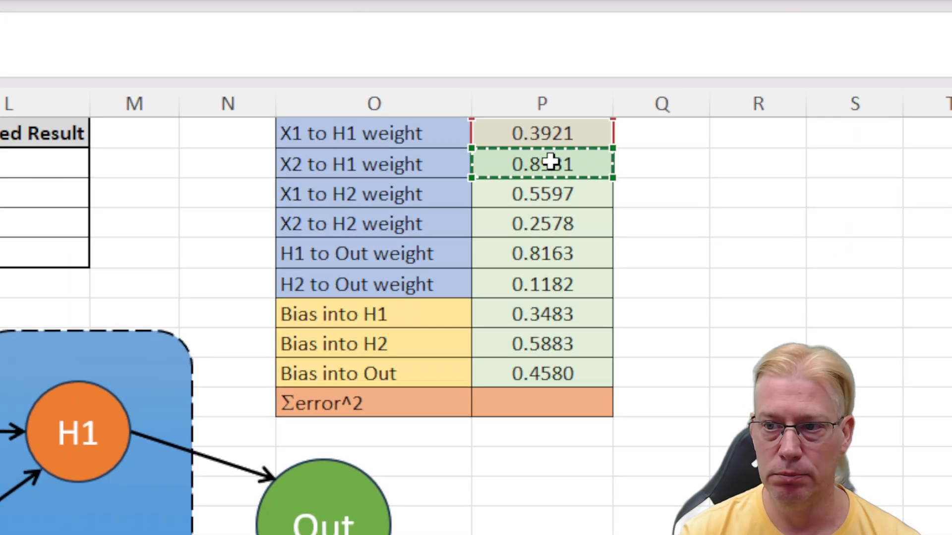
type(")")
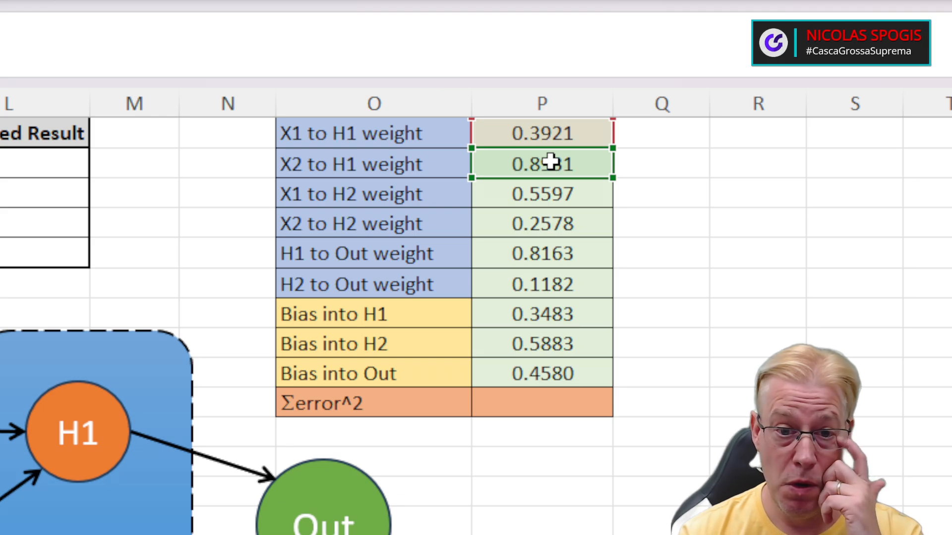
left_click(530, 323)
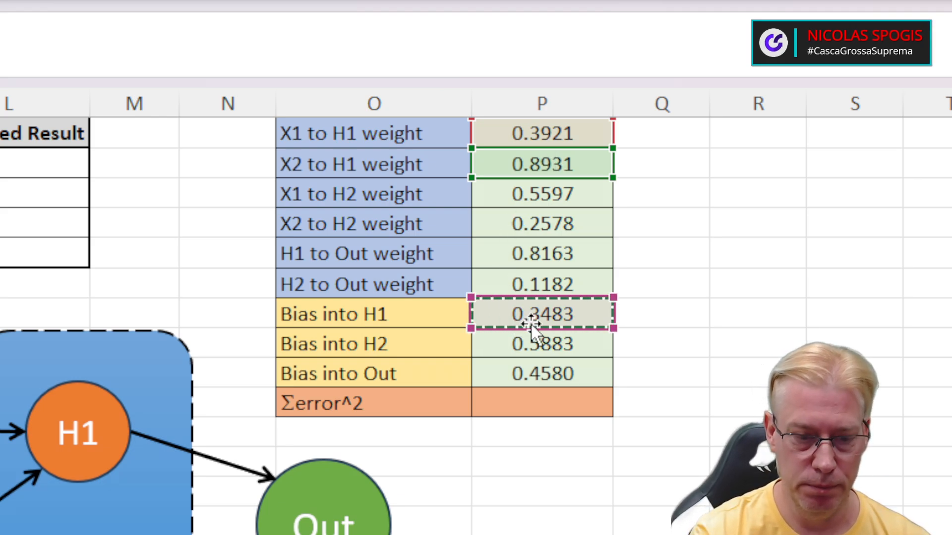
key("Return")
Step: Make the weight and bias references in E2 absolute, giving =(A2*$P$1+B2*$P$2+$P$7)
left_click(483, 272)
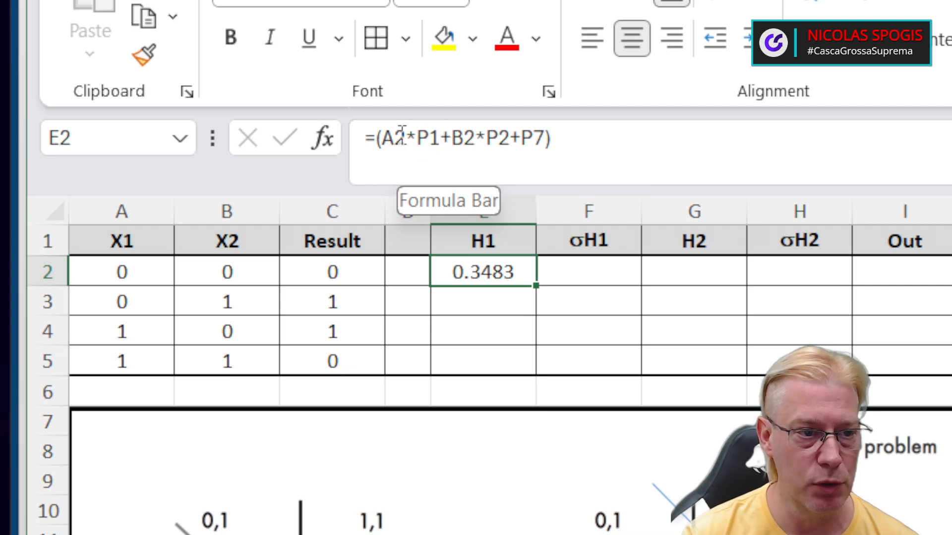
left_click(432, 130)
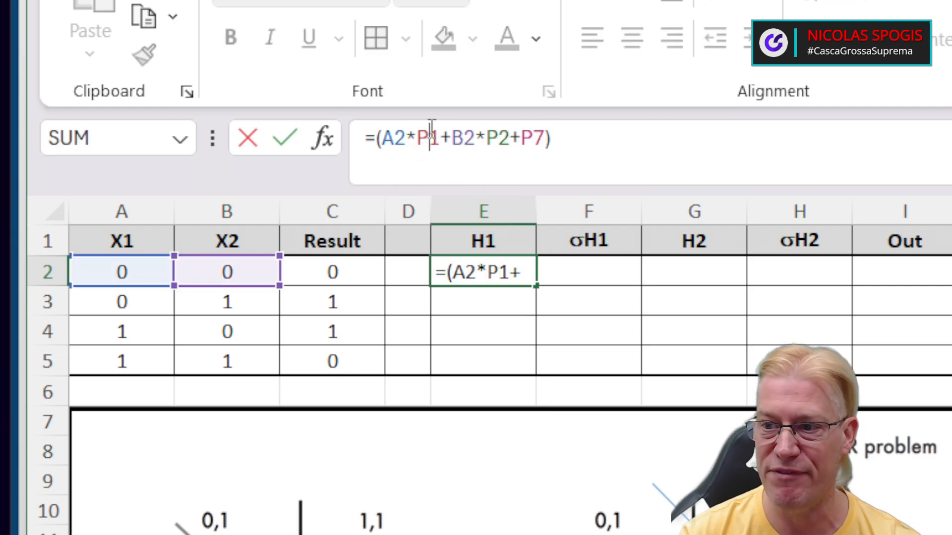
key("F4")
left_click(522, 134)
key("F4")
left_click(577, 135)
key("F4")
key("Return")
Step: Check the references in the E2 formula and copy it down the H1 column to E5, pasting formulas only
left_click(501, 273)
double_click(501, 272)
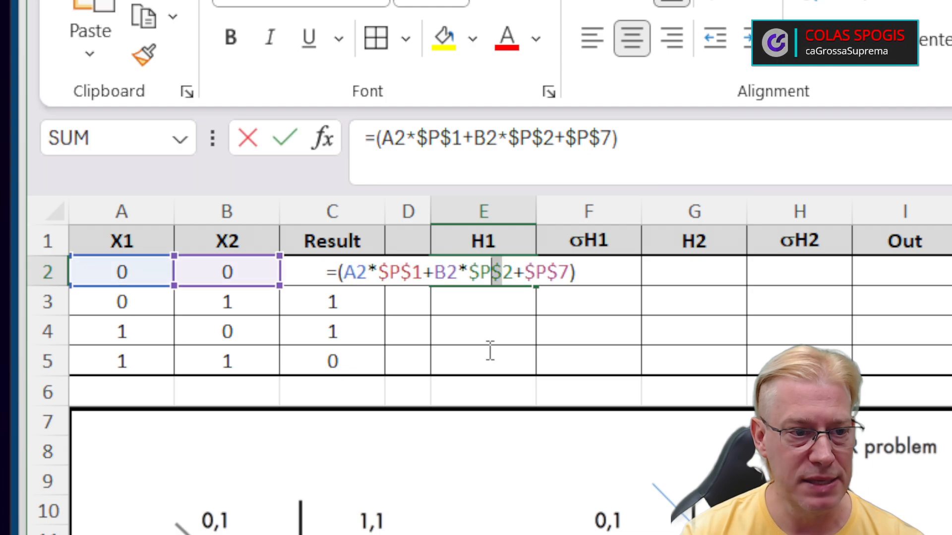
key("Escape")
key("ctrl+c")
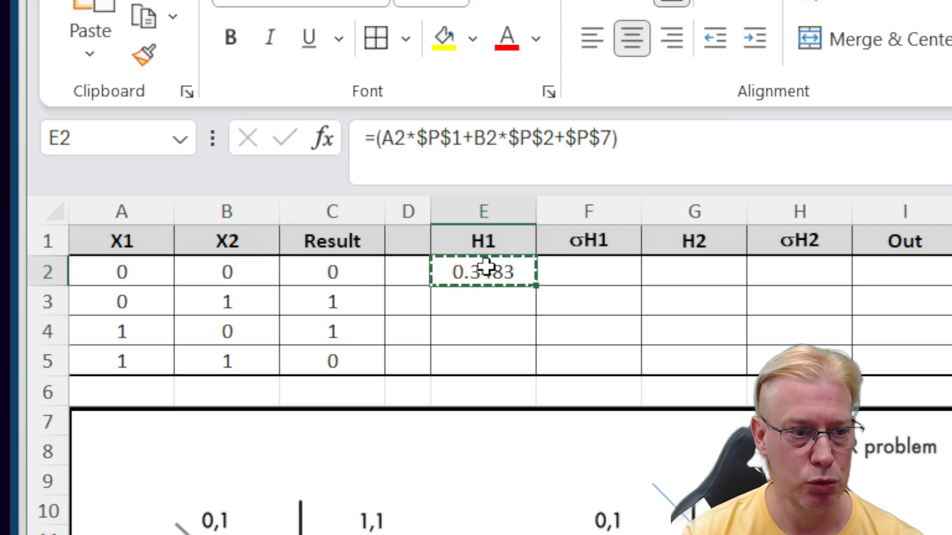
left_click_drag(484, 268, 475, 347)
right_click(475, 347)
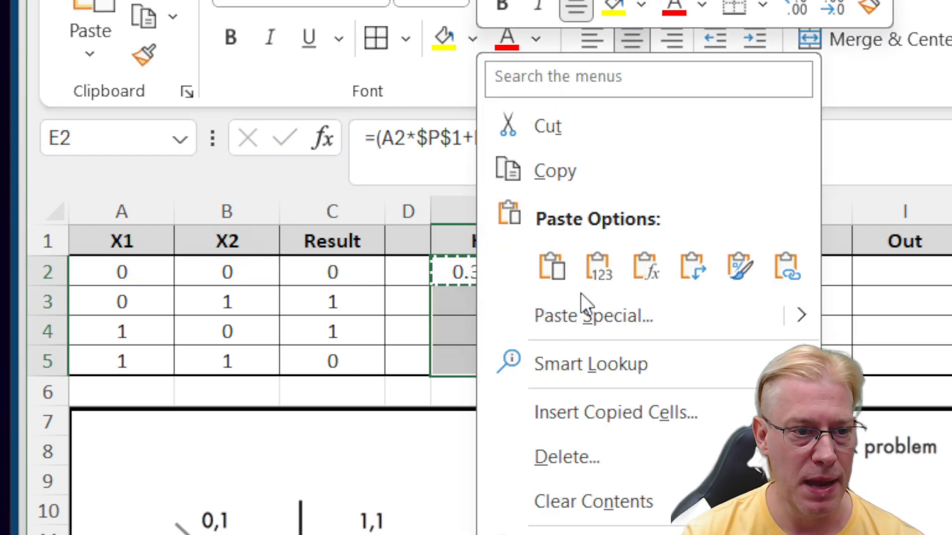
left_click(645, 267)
key("Escape")
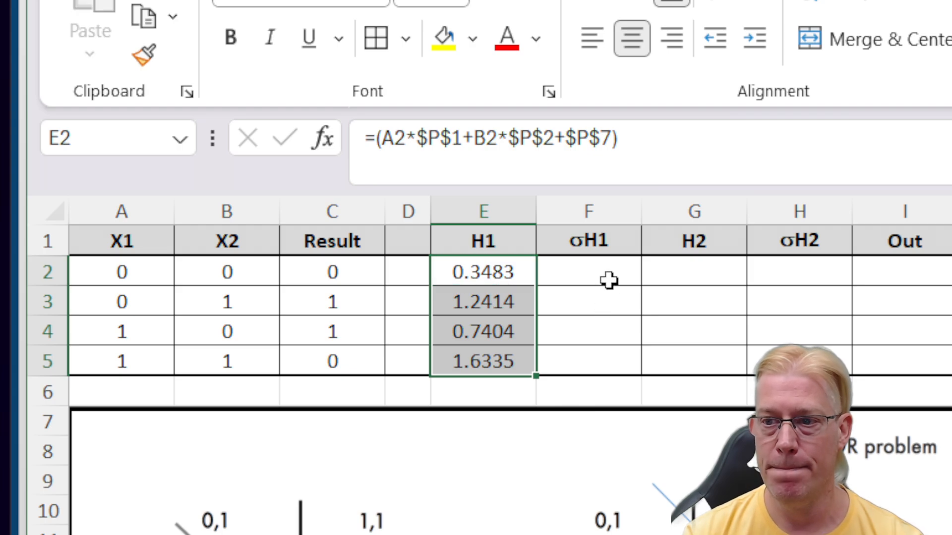
Step: Enter the activation formula =TANH(E2) for σH1 in cell F2
left_click(610, 281)
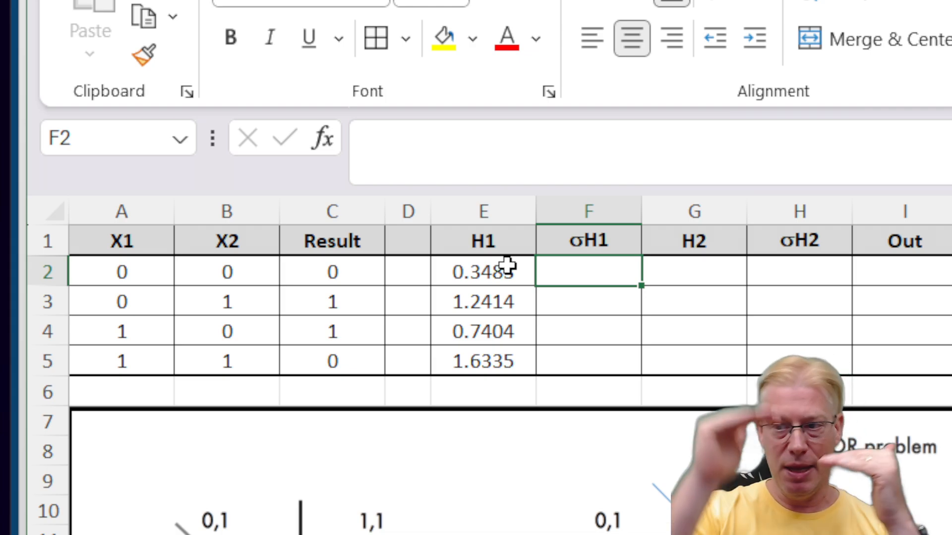
type("=r")
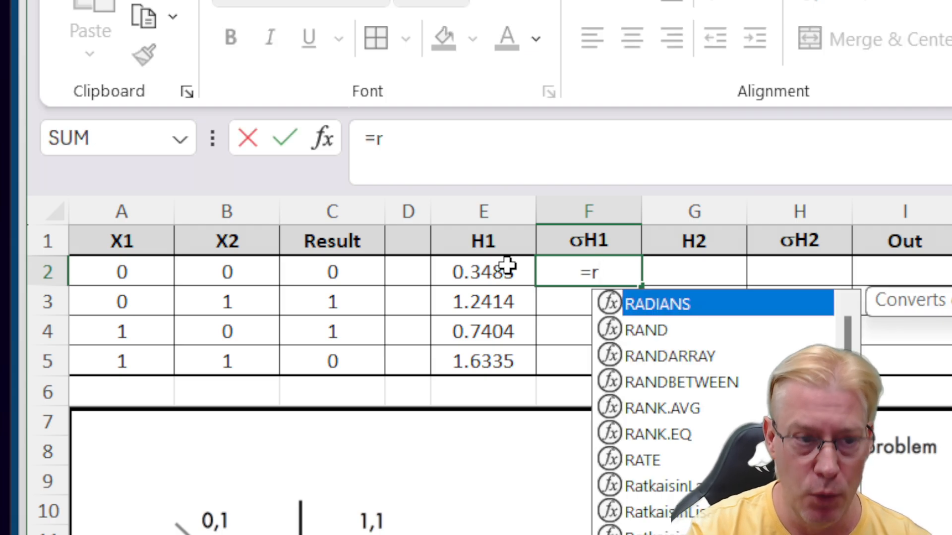
key("BackSpace")
type("tanh(")
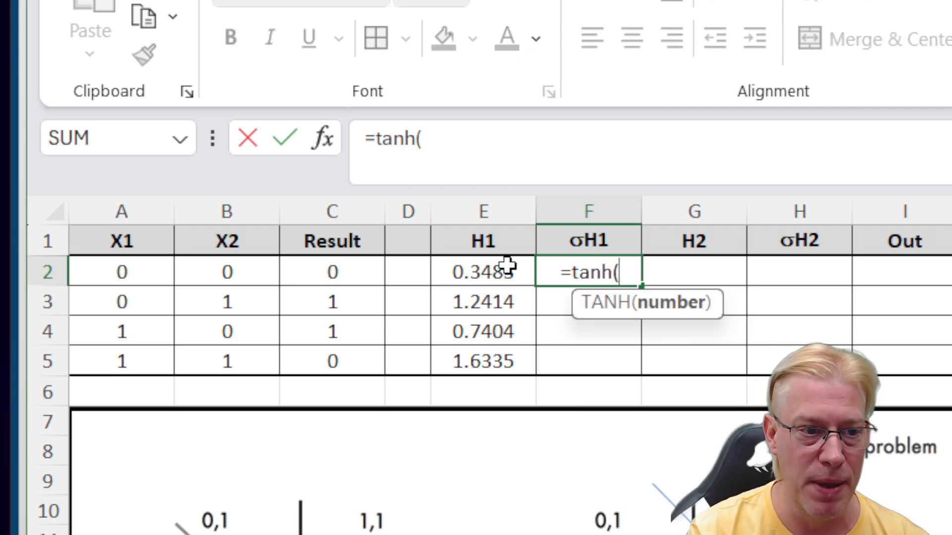
left_click(507, 266)
key("Return")
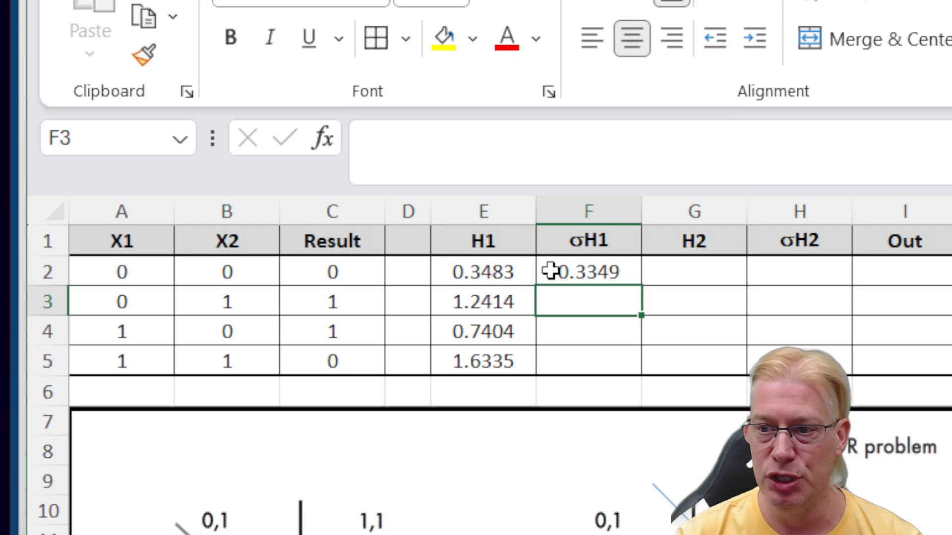
Step: Copy the TANH formula from F2 down the σH1 column to F5, pasting formulas only
left_click(582, 271)
key("ctrl+c")
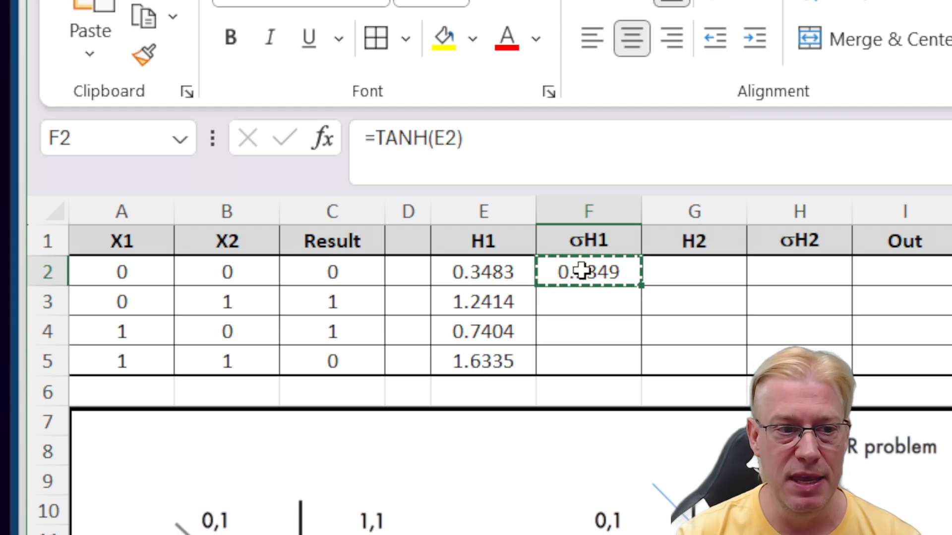
left_click_drag(582, 271, 581, 366)
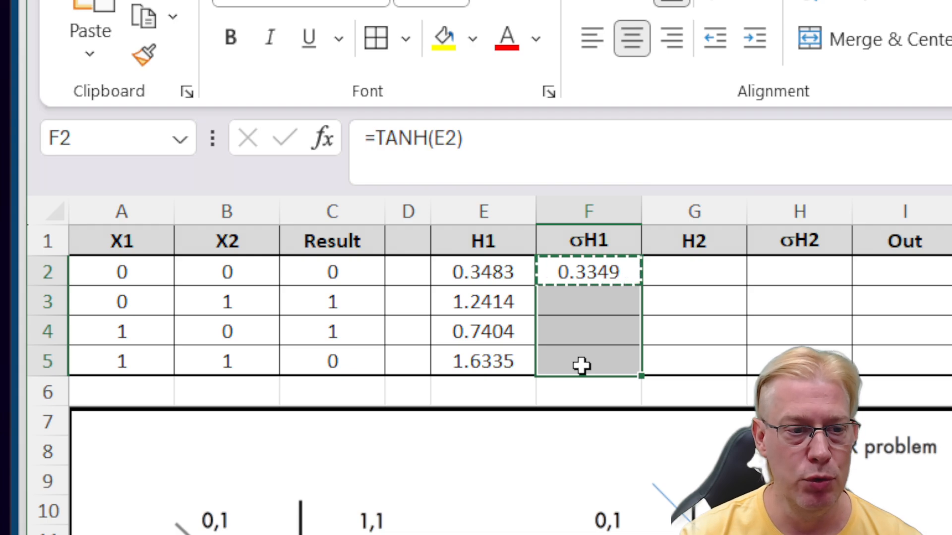
right_click(582, 365)
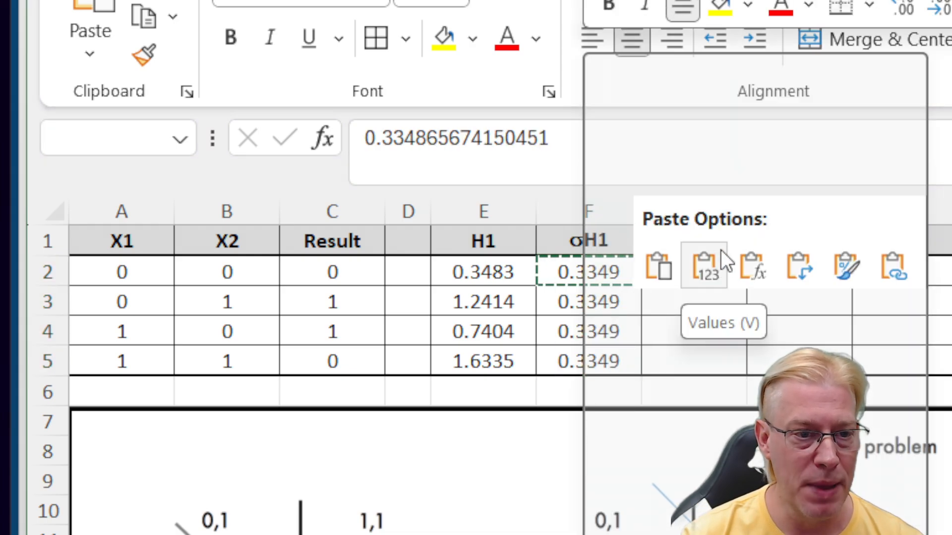
left_click(754, 268)
left_click(727, 268)
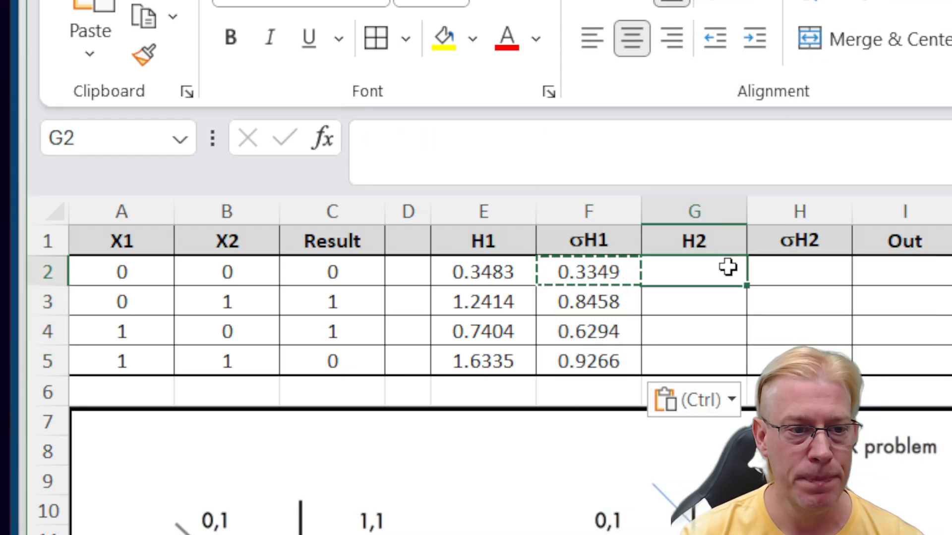
key("Escape")
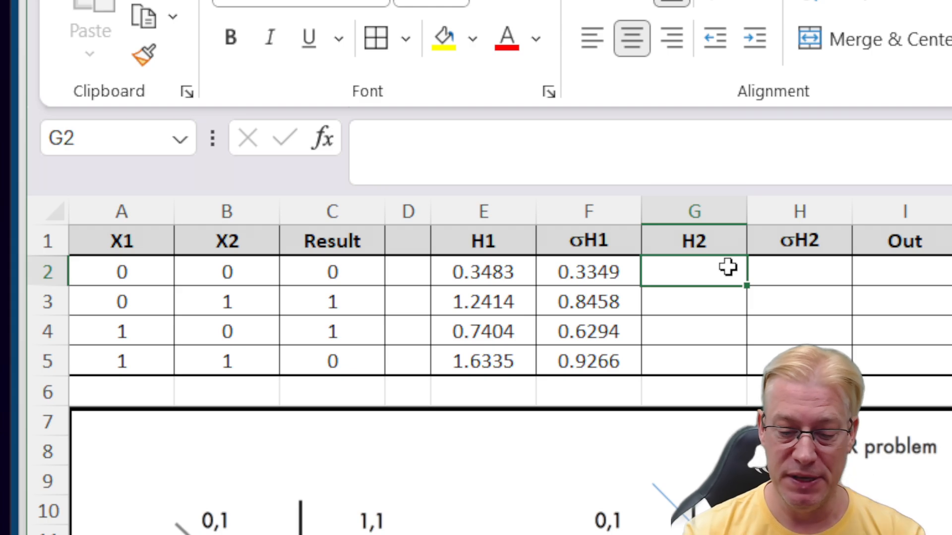
Step: Enter the H2 neuron formula =A2*P3+B2*P4+P8 in cell G2, combining both inputs with their H2 weights and the H2 bias
double_click(728, 268)
type("=")
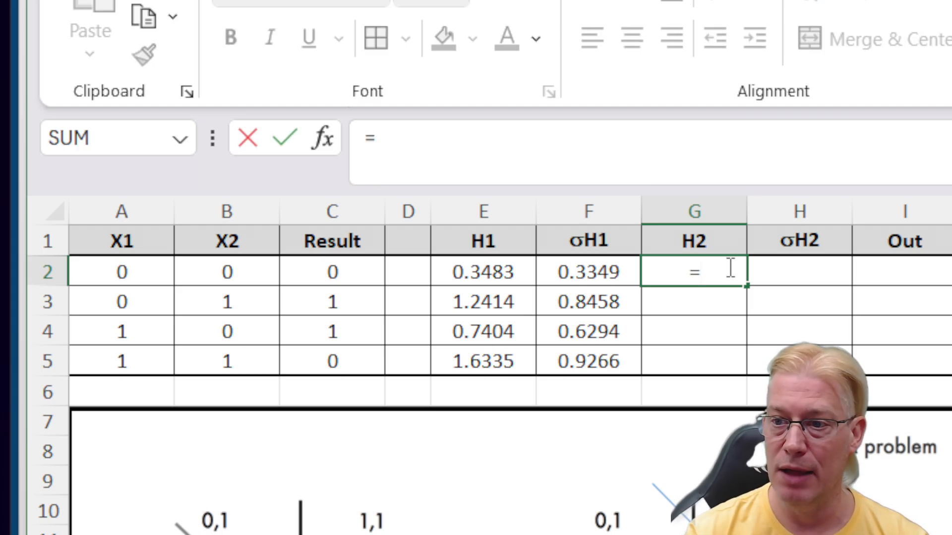
left_click(104, 280)
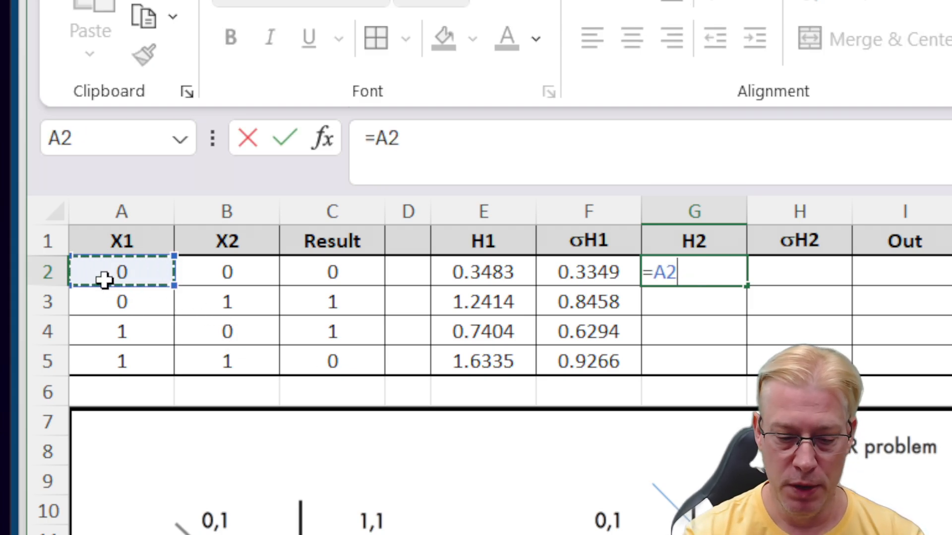
type("*")
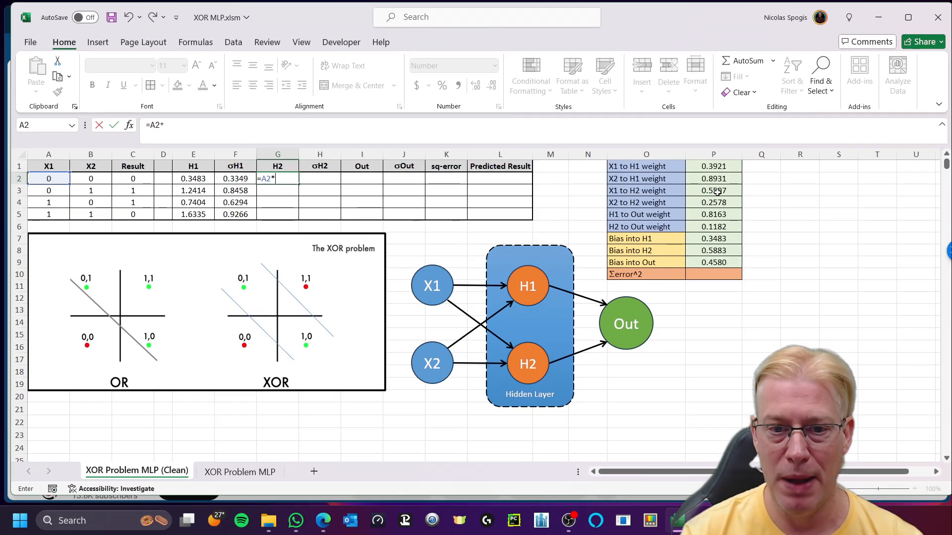
left_click_drag(718, 191, 717, 198)
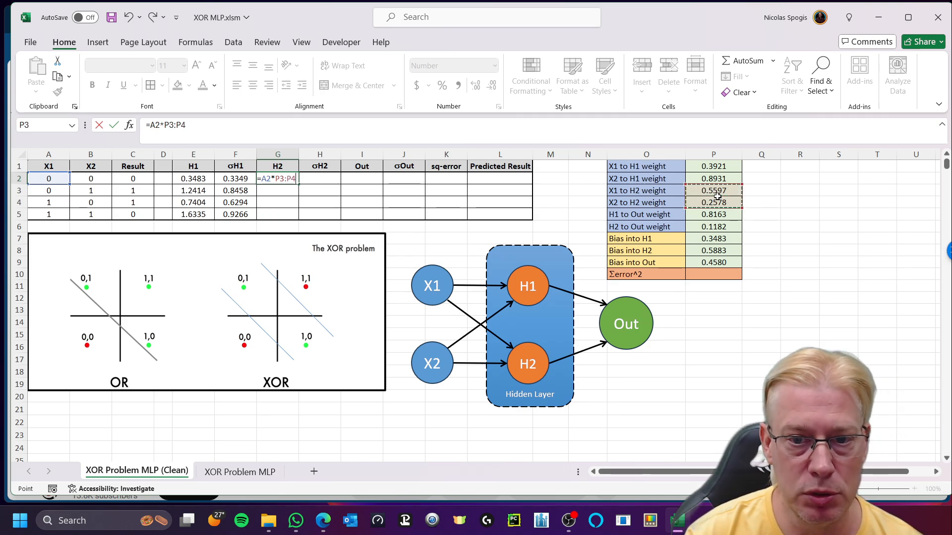
left_click(703, 192)
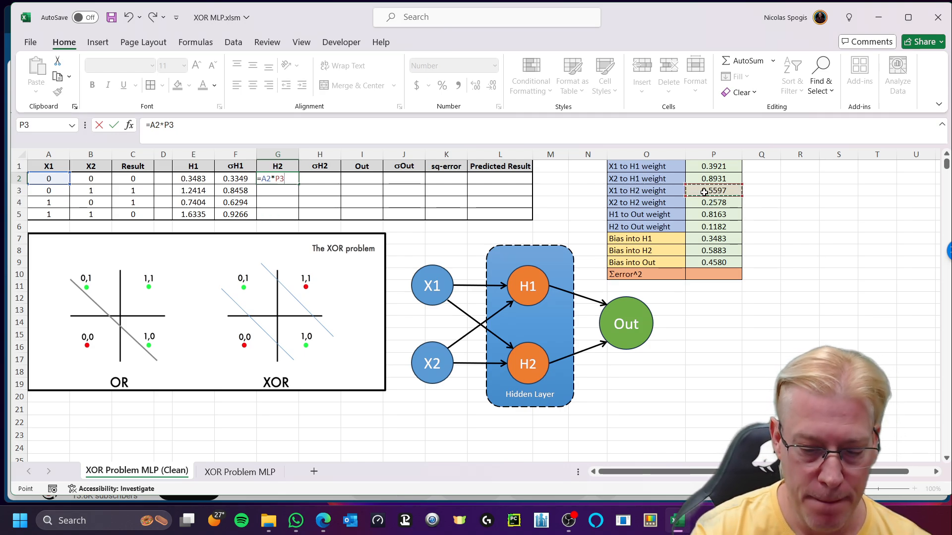
type("+")
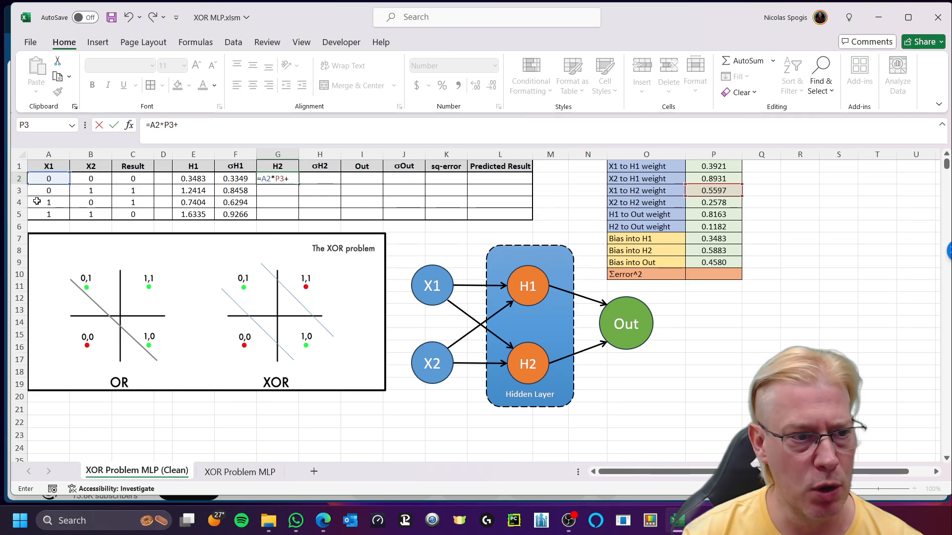
left_click(93, 182)
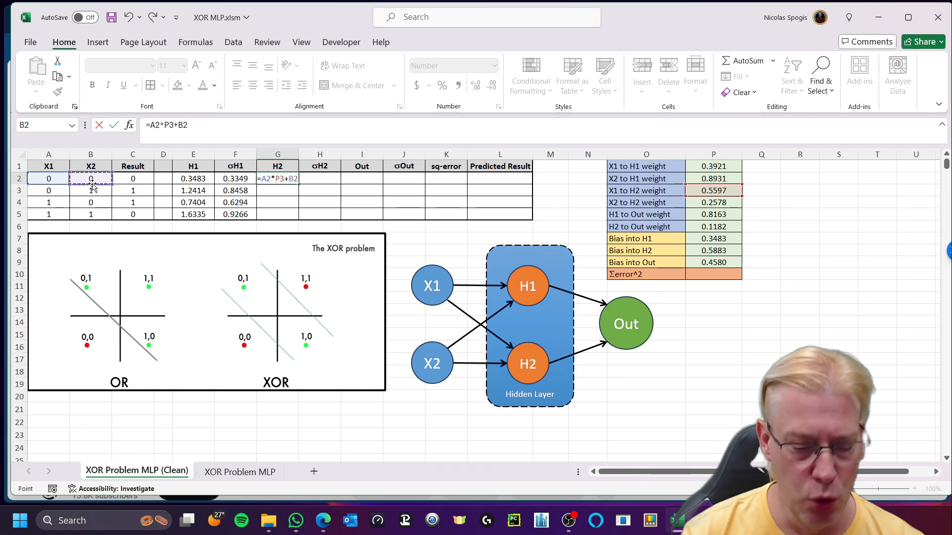
type("*")
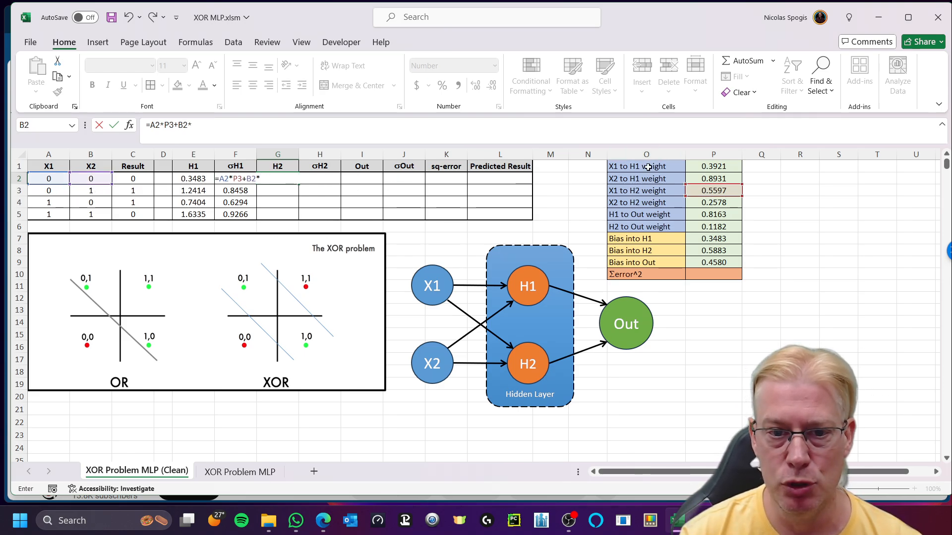
left_click(702, 200)
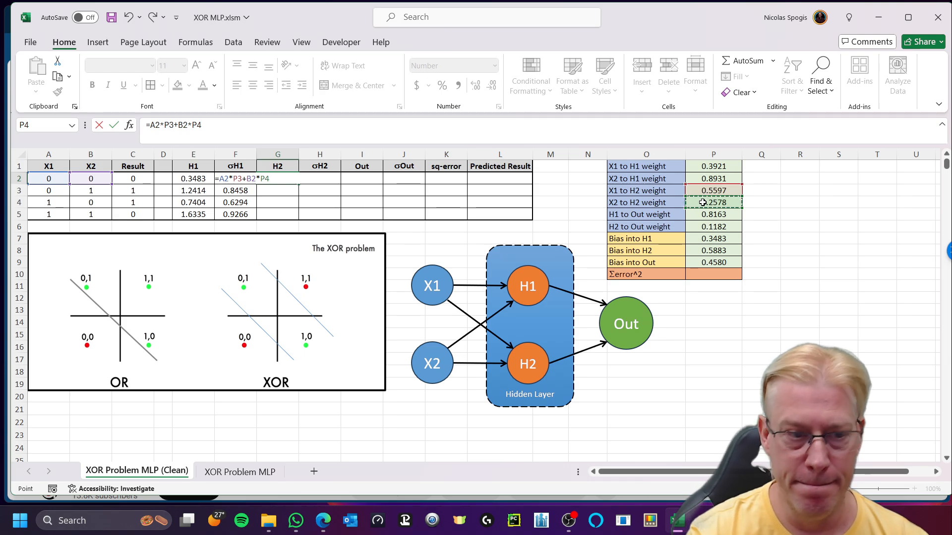
type("+")
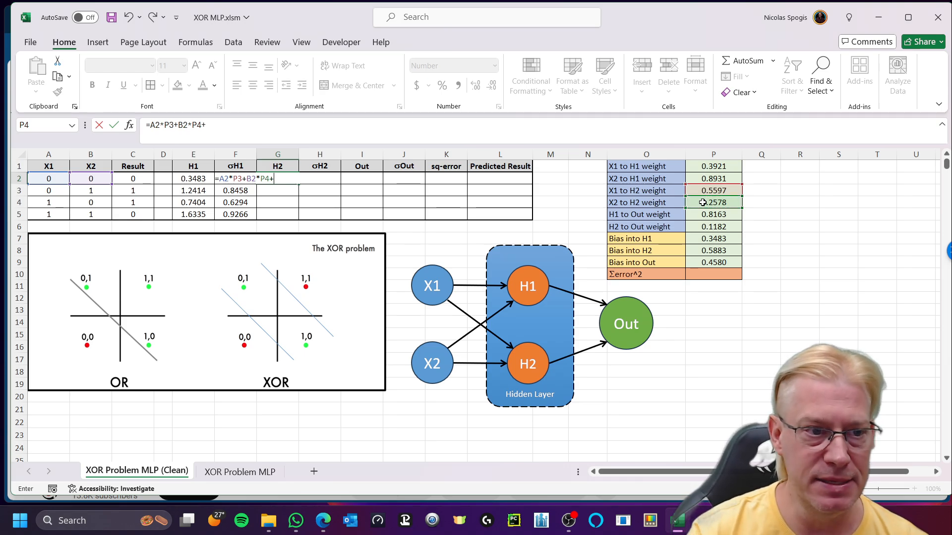
left_click(705, 252)
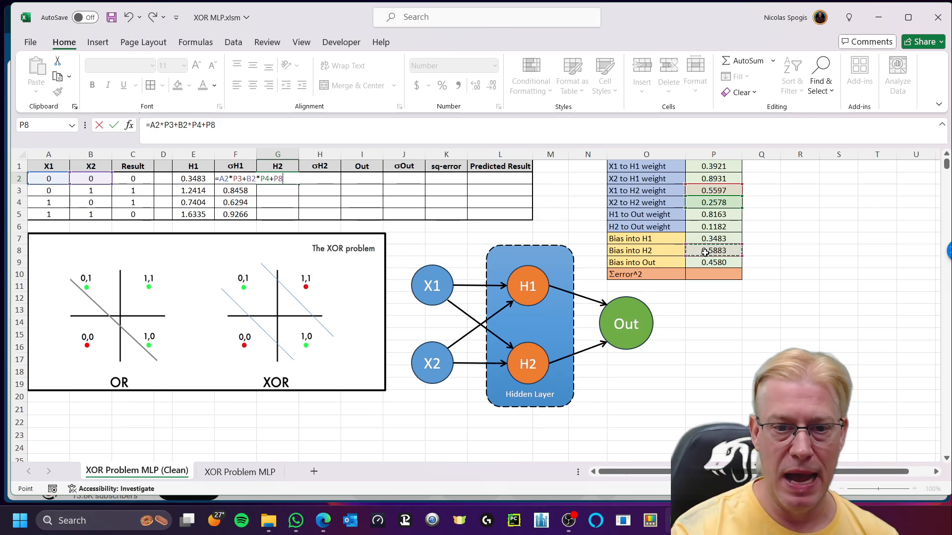
key("Return")
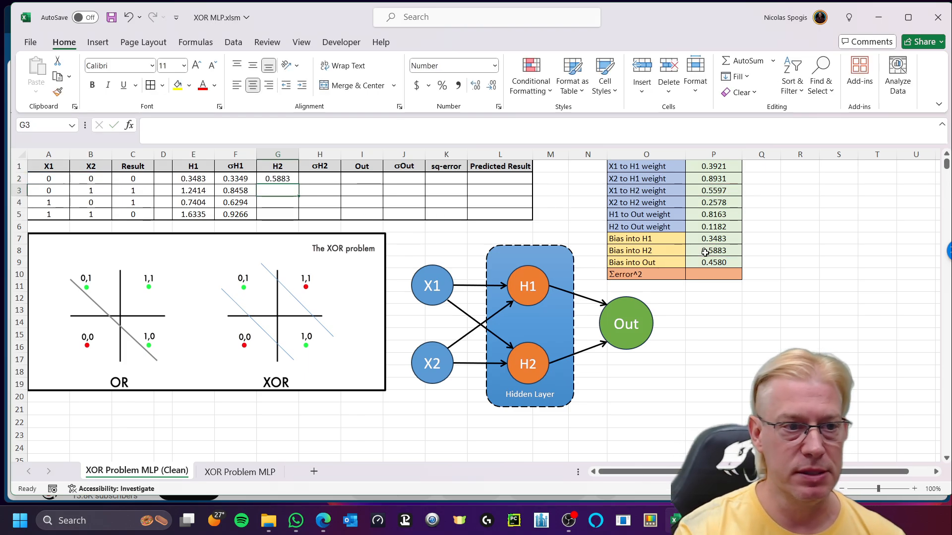
Step: Make the weight and bias references in the G2 formula absolute, giving =A2*$P$3+B2*$P$4+$P$8
left_click(262, 178)
key("ctrl+a")
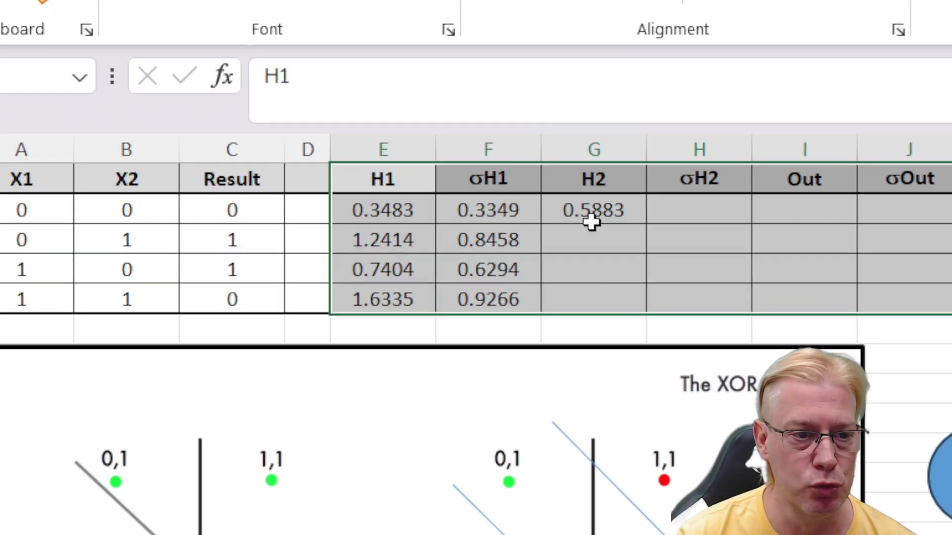
left_click(592, 223)
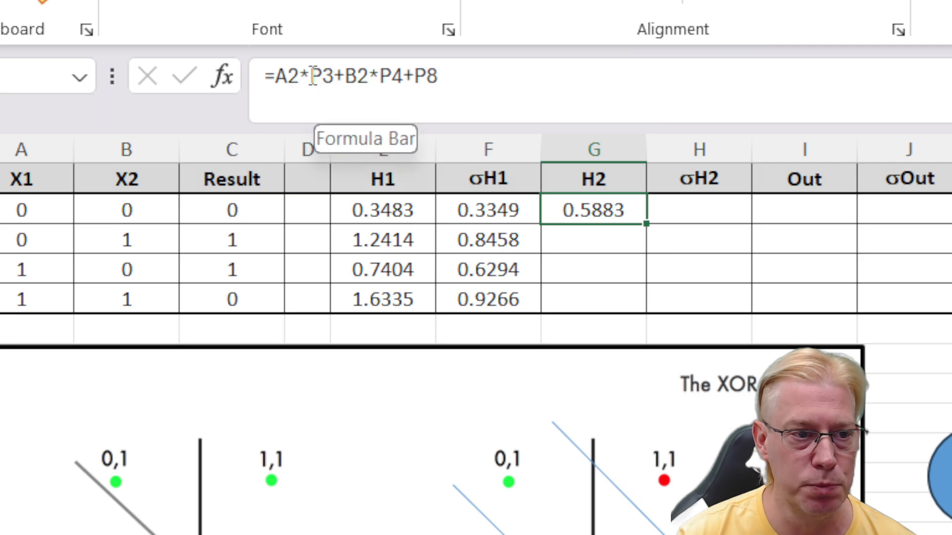
left_click(327, 70)
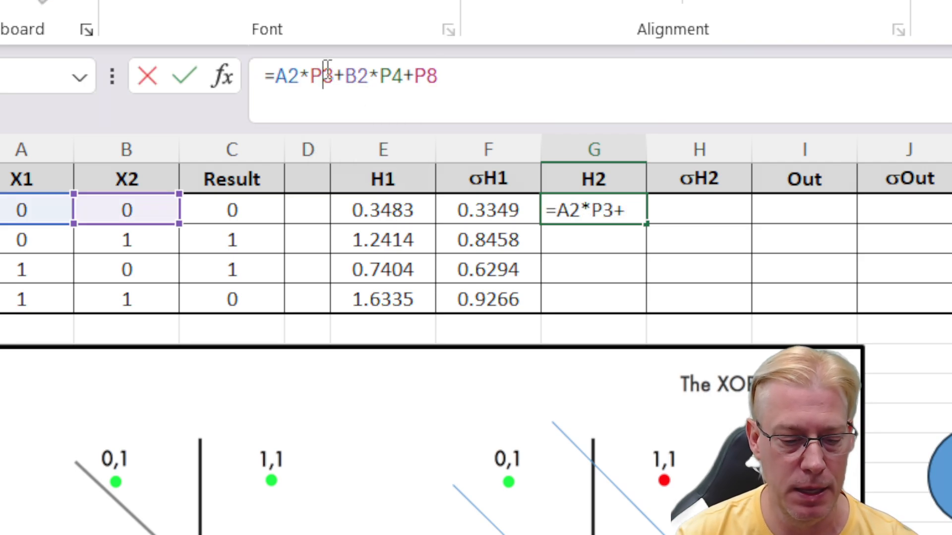
key("F4")
left_click(420, 74)
key("F4")
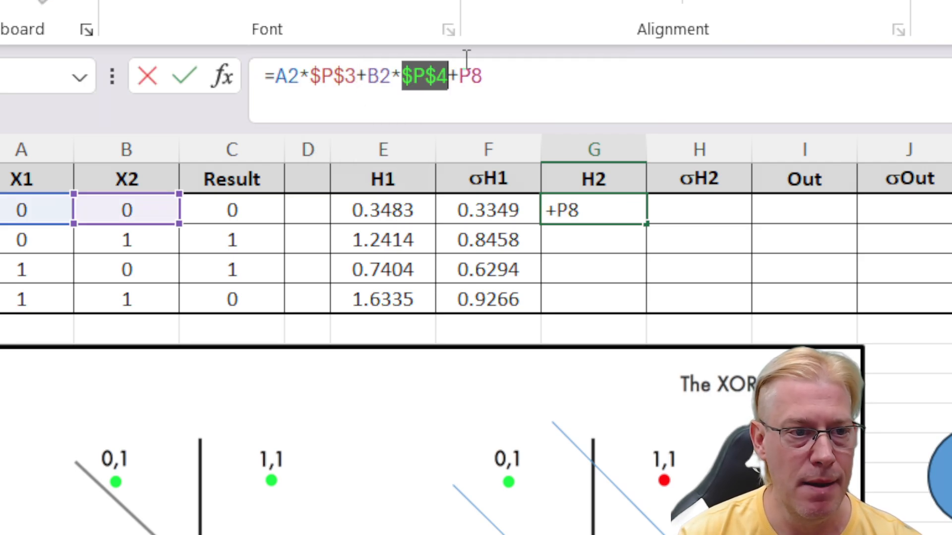
left_click(465, 82)
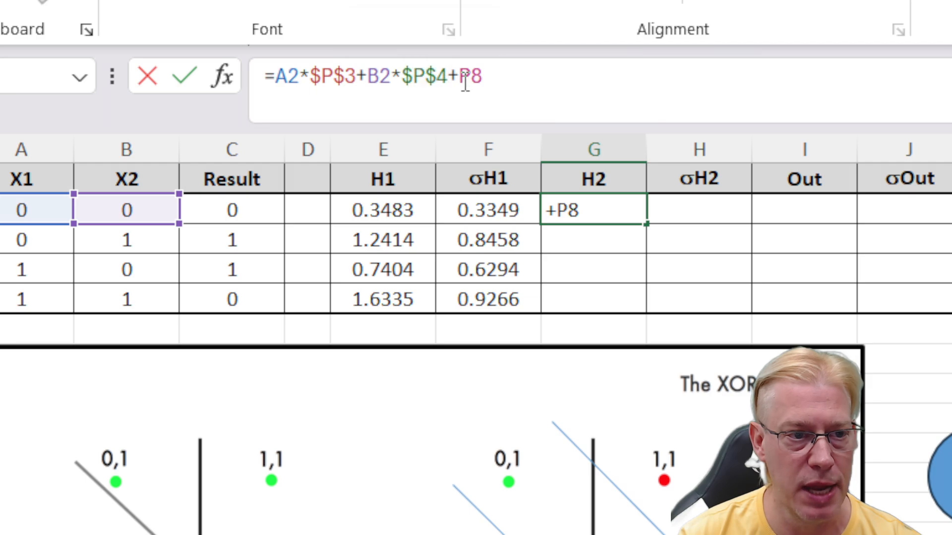
key("F4")
key("Return")
Step: Copy the H2 formula from G2 down the column to G5
left_click(626, 207)
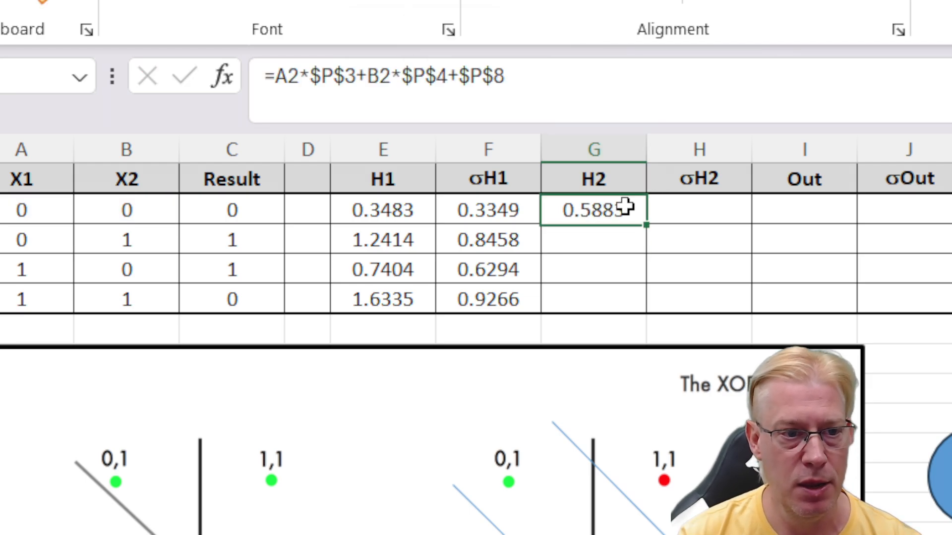
key("ctrl+c")
left_click_drag(612, 243, 586, 300)
key("ctrl+v")
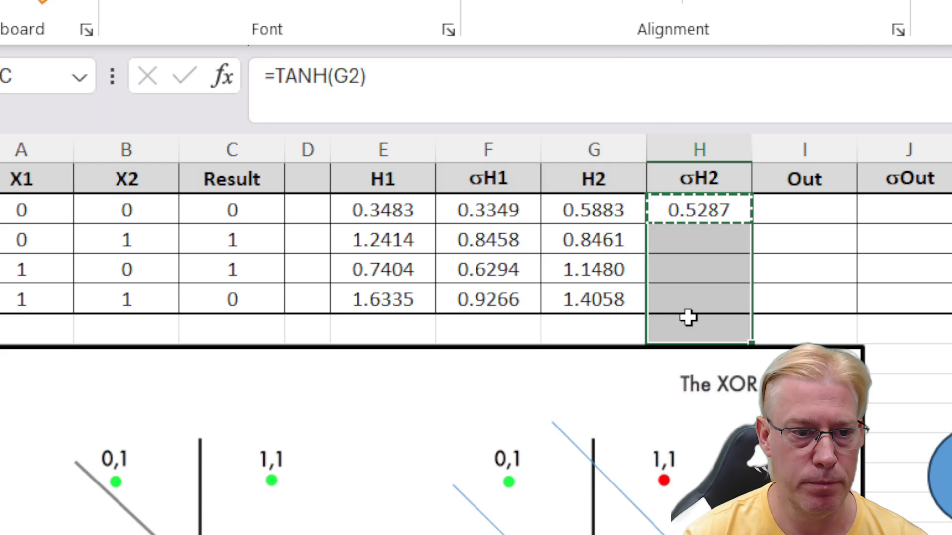
Step: Paste the copied =TANH(G2) formula from H2 down the σH2 column to H5 and deselect the table
left_click_drag(687, 316, 691, 312)
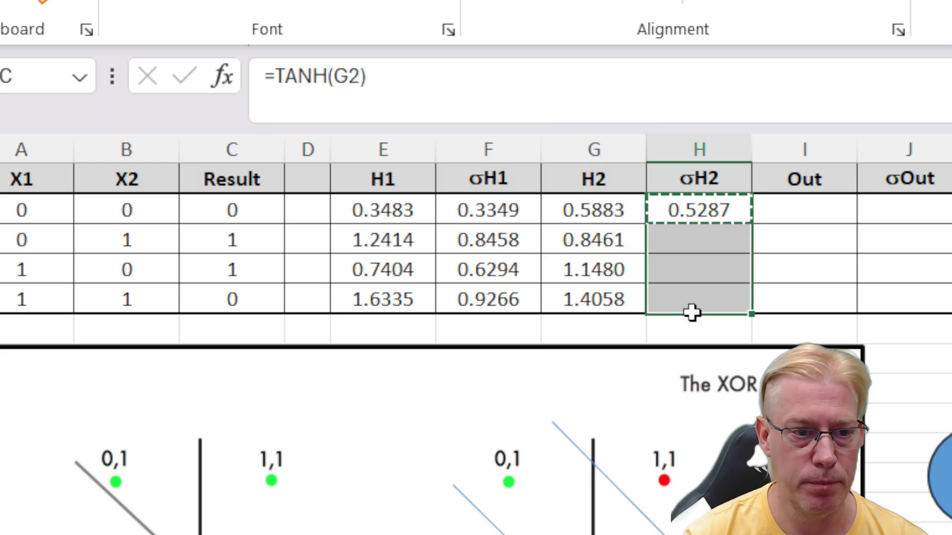
right_click(701, 299)
left_click(870, 198)
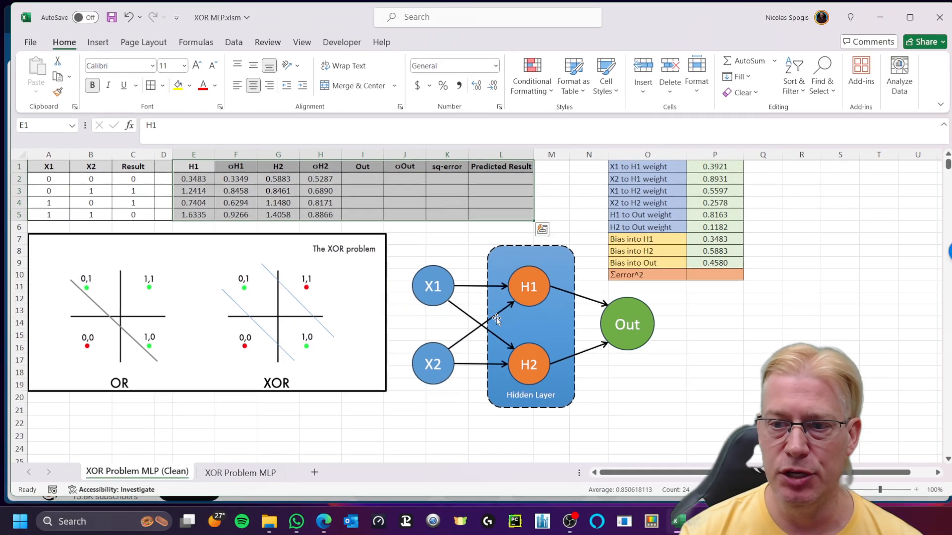
left_click(684, 400)
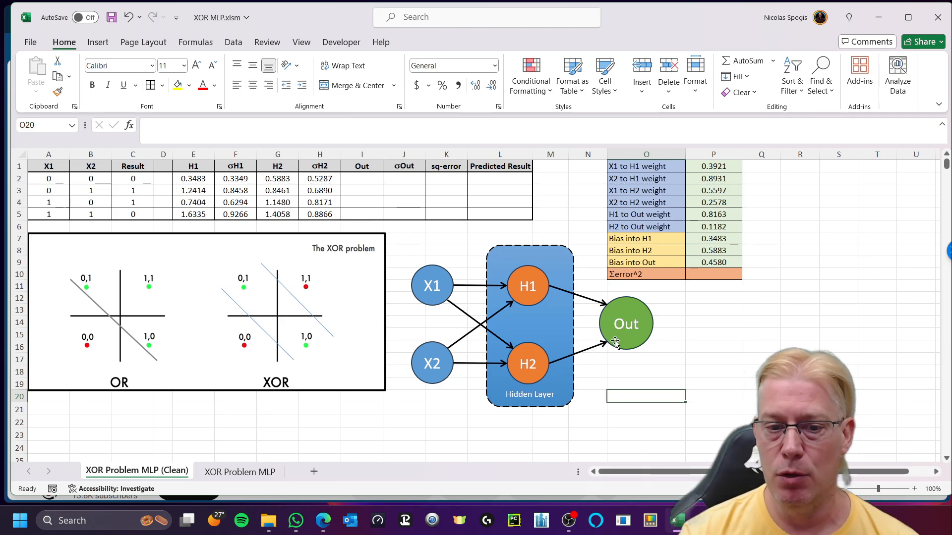
Step: Enter the output neuron formula =F2*P5+H2*P6+P9 in cell I2, using σH1, σH2, their output weights and the output bias
left_click(350, 178)
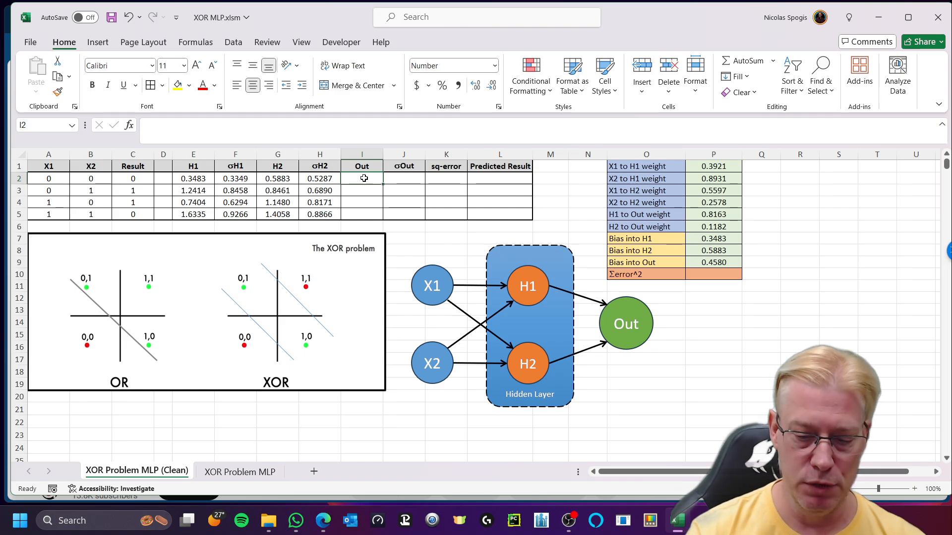
type("=")
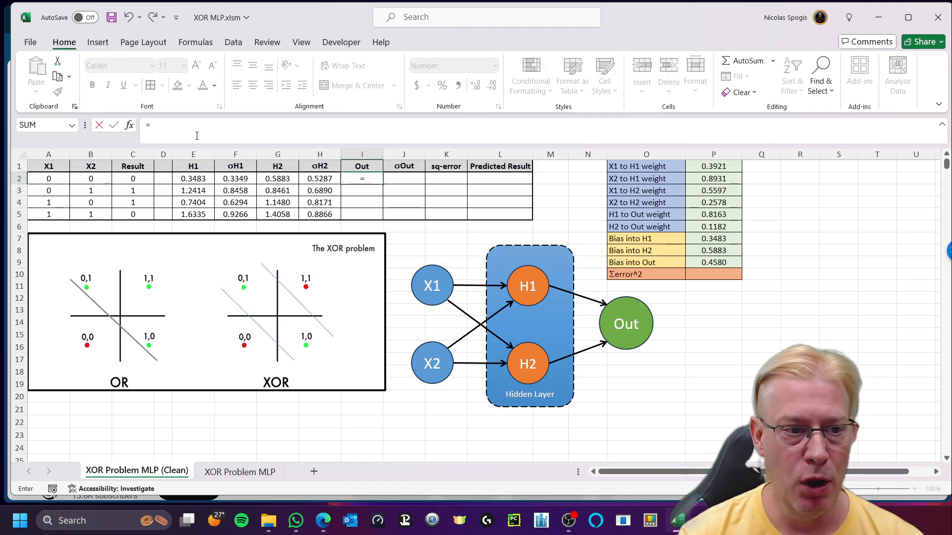
left_click(236, 179)
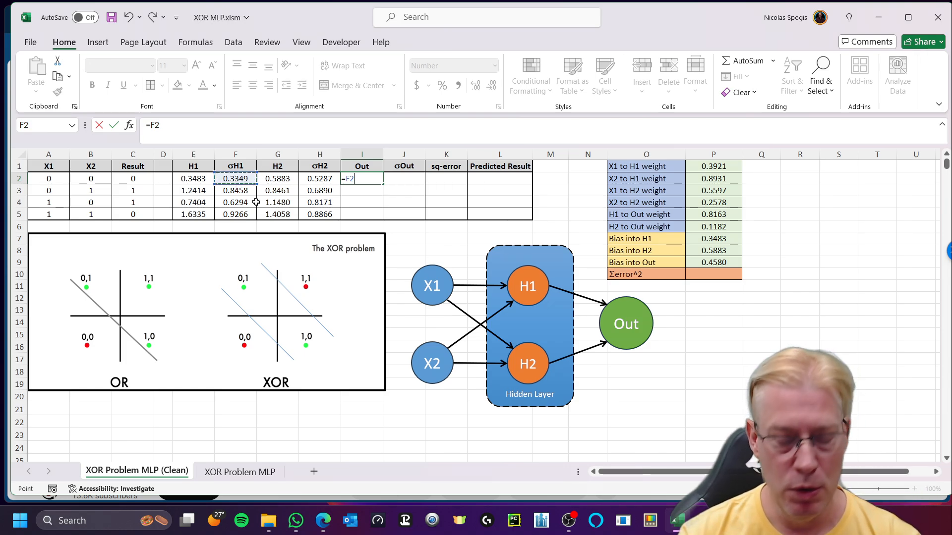
type("*")
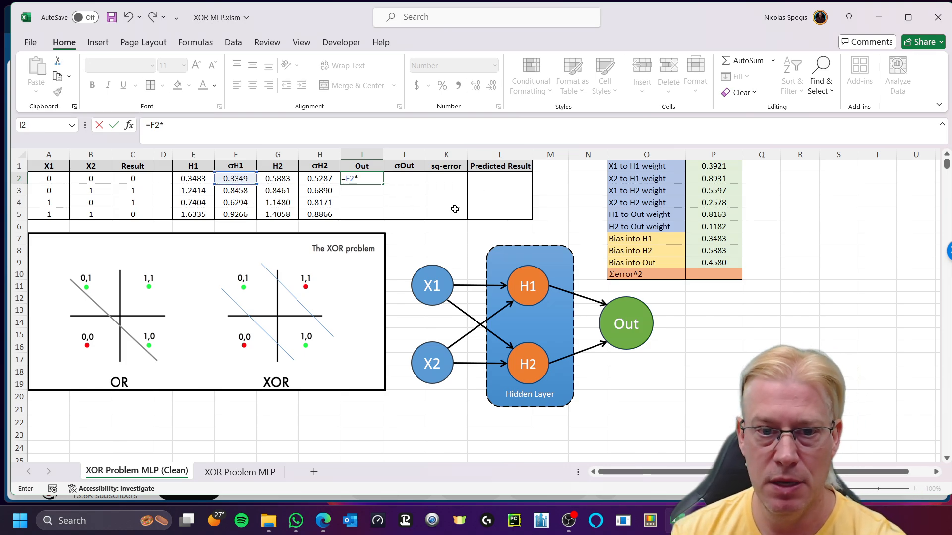
left_click(719, 215)
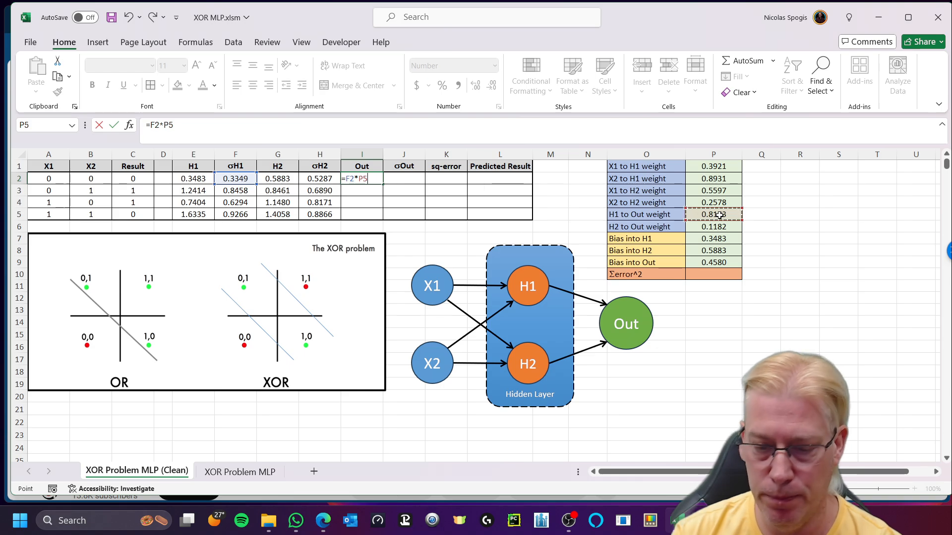
type("+")
left_click(322, 180)
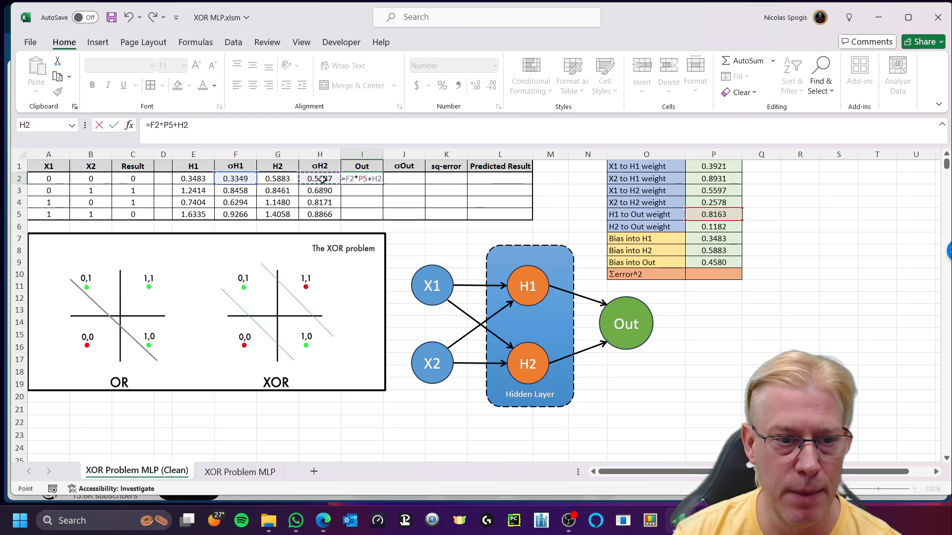
type("*")
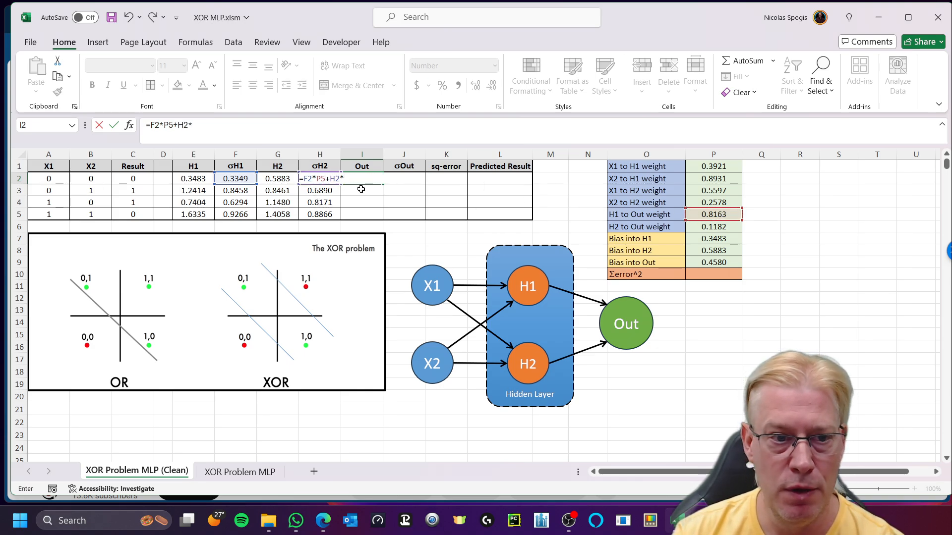
left_click(718, 228)
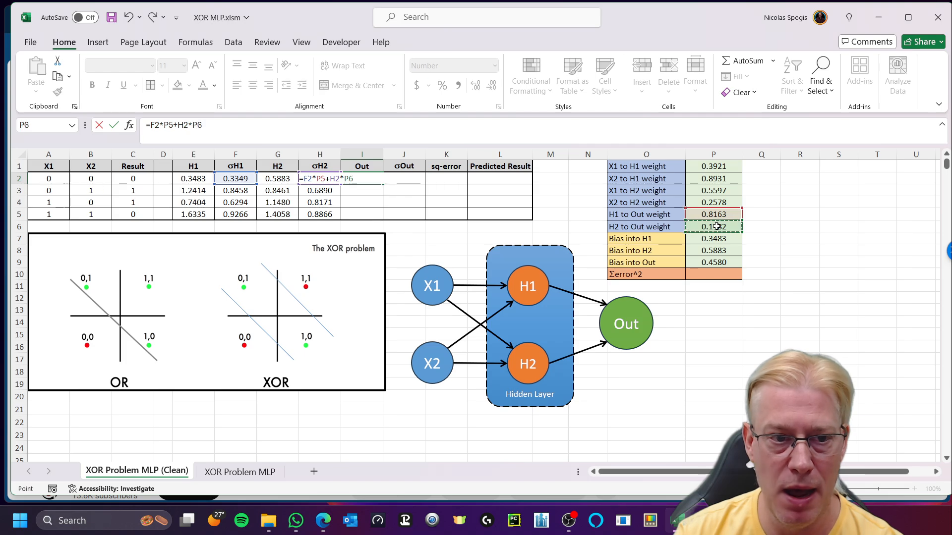
type("+")
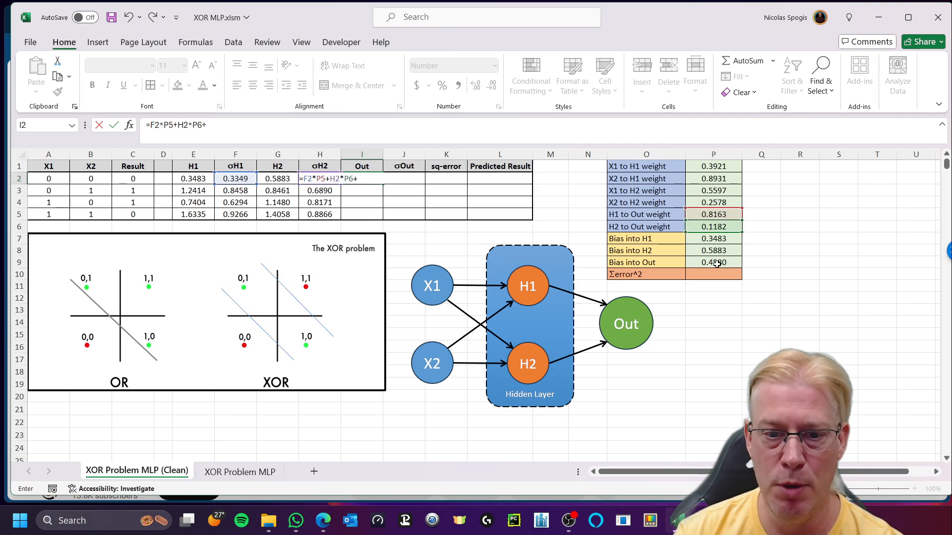
left_click(717, 264)
key("Return")
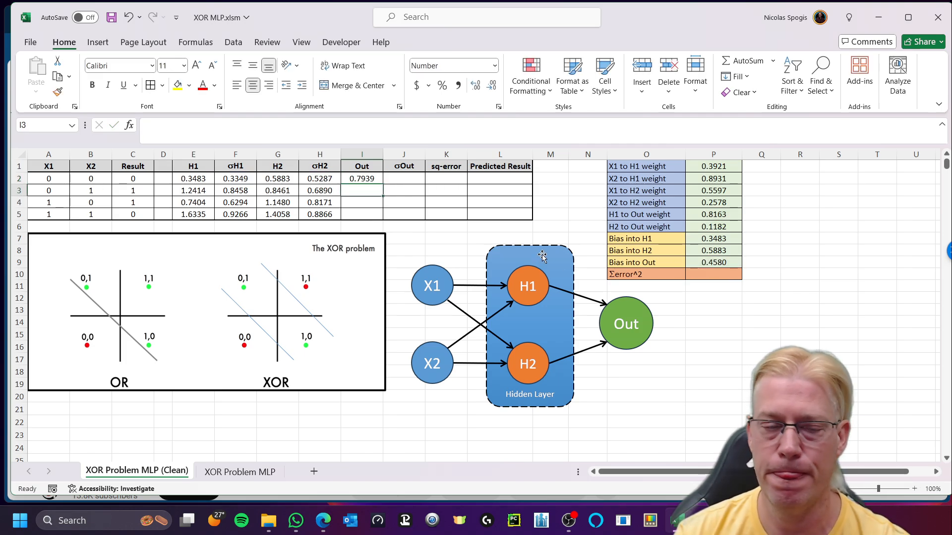
Step: Copy the Out formula from I2 down the column to I5
left_click(369, 179)
key("ctrl+c")
left_click_drag(370, 178, 370, 210)
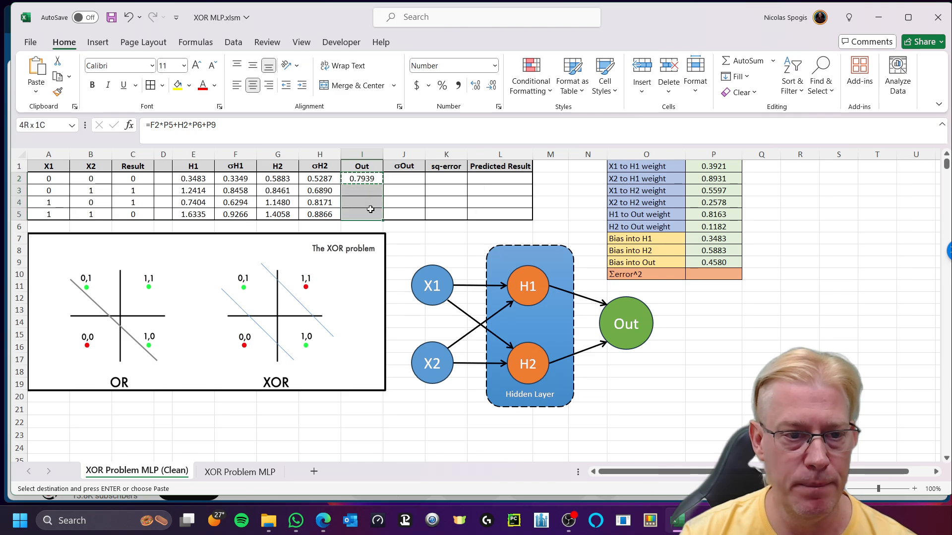
right_click(370, 209)
left_click(402, 171)
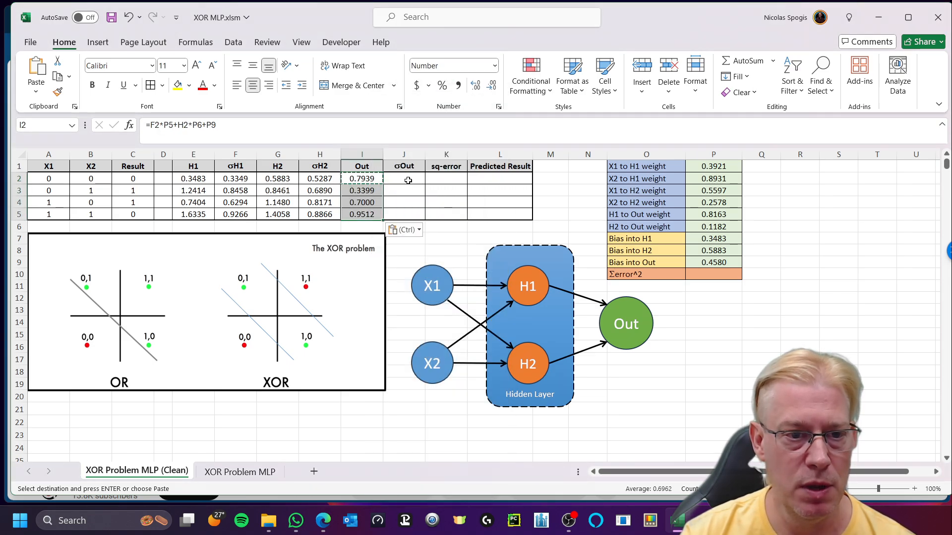
Step: Enter the activation formula =TANH(I2) in cell J2 of the σOut column
left_click(407, 180)
type("=tasn")
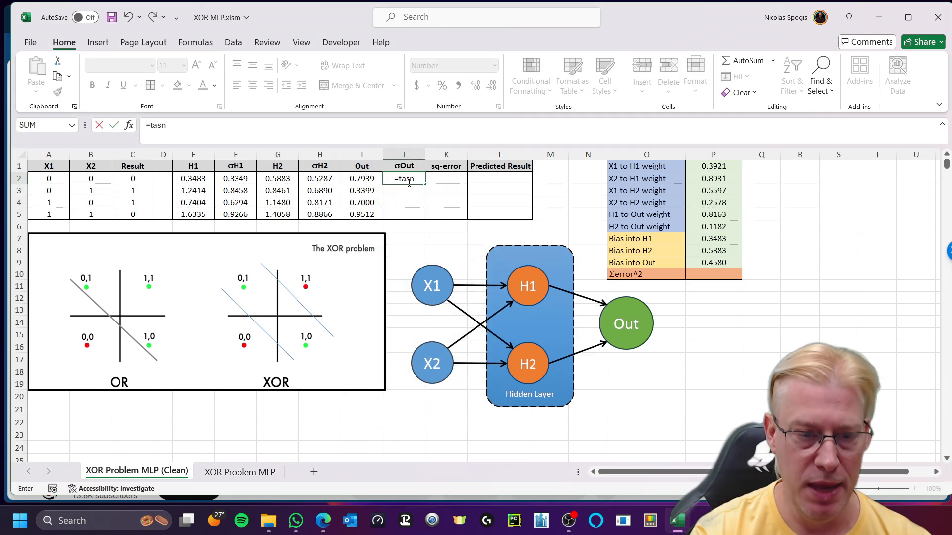
key("BackSpace")
key("BackSpace")
type("nh")
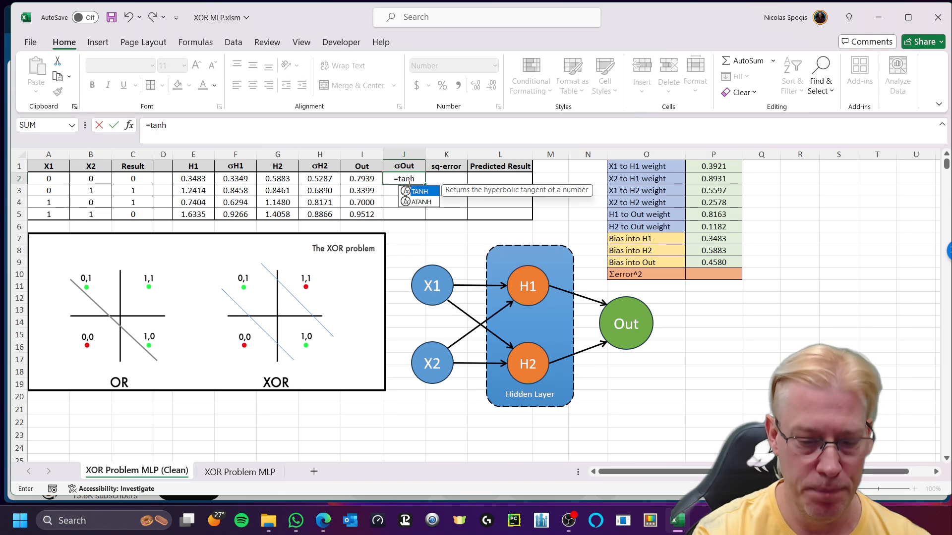
type("(I2)")
key("Return")
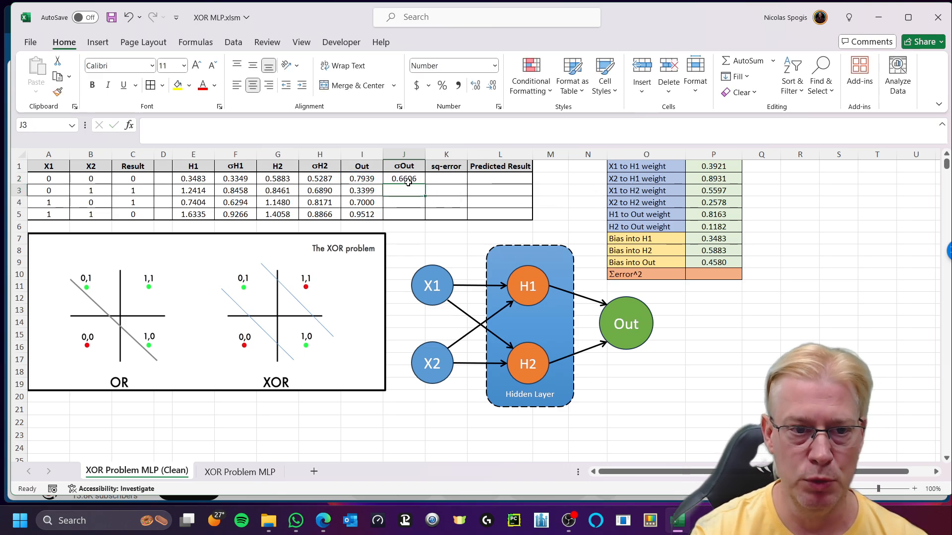
Step: Copy the σOut formula from J2 down the column to J5 and clear the copy selection
left_click(408, 180)
key("ctrl+c")
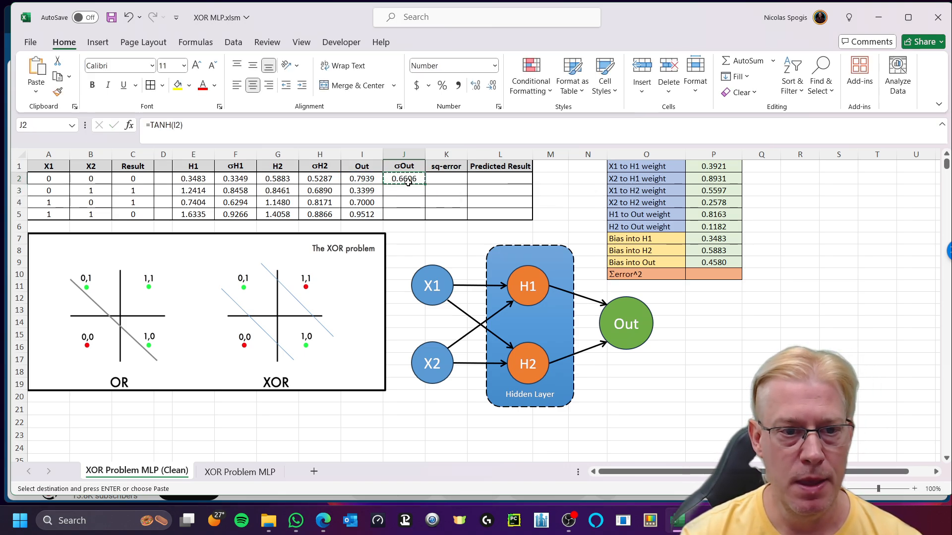
left_click_drag(407, 180, 404, 213)
right_click(404, 213)
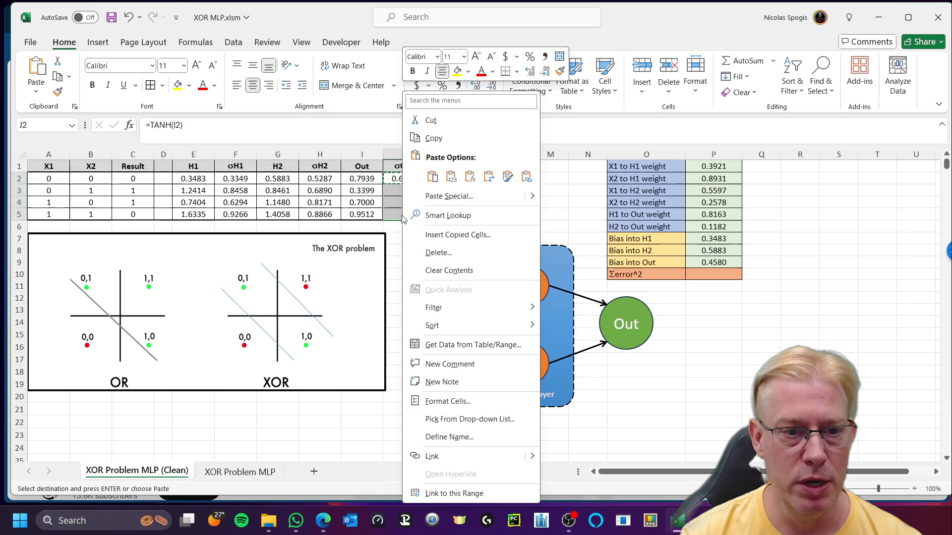
left_click(450, 176)
left_click(471, 180)
left_click(451, 187)
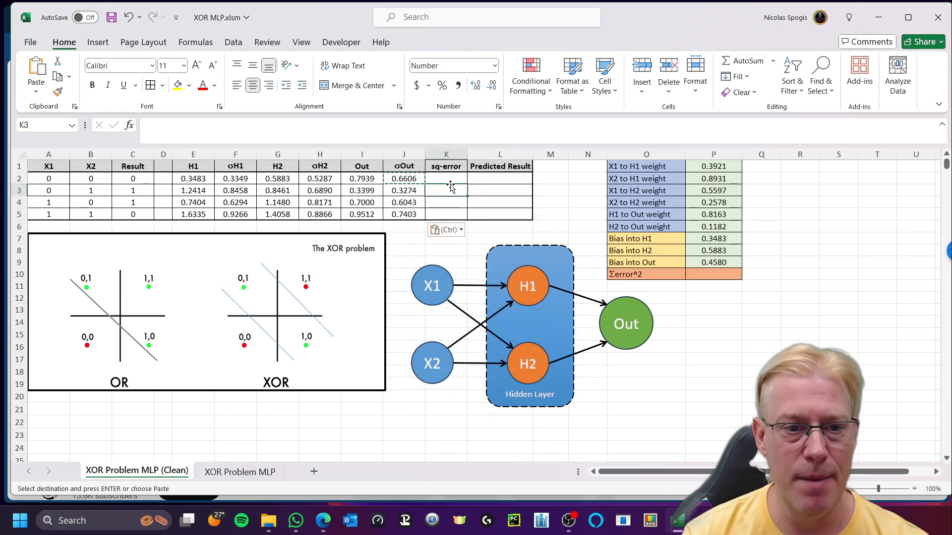
key("Escape")
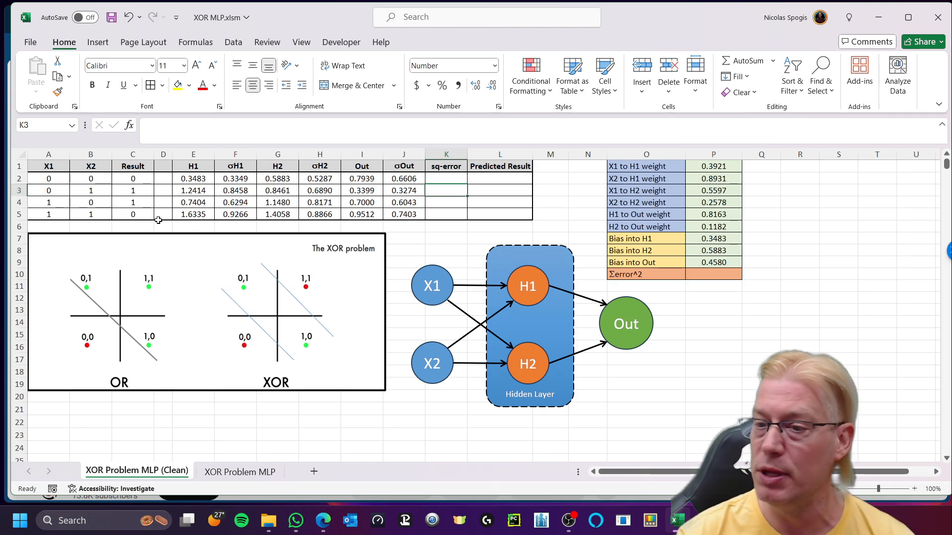
Step: Enter the squared error formula =(C2-J2)^2 in cell K2, using the Result and σOut values
left_click(446, 179)
type("=(")
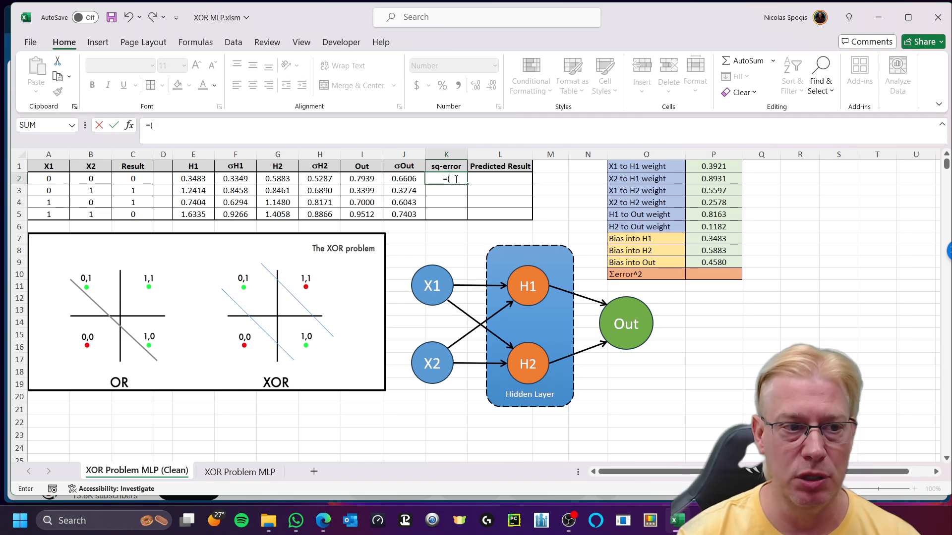
left_click(128, 177)
type("-")
left_click(408, 182)
type(")^2")
key("Return")
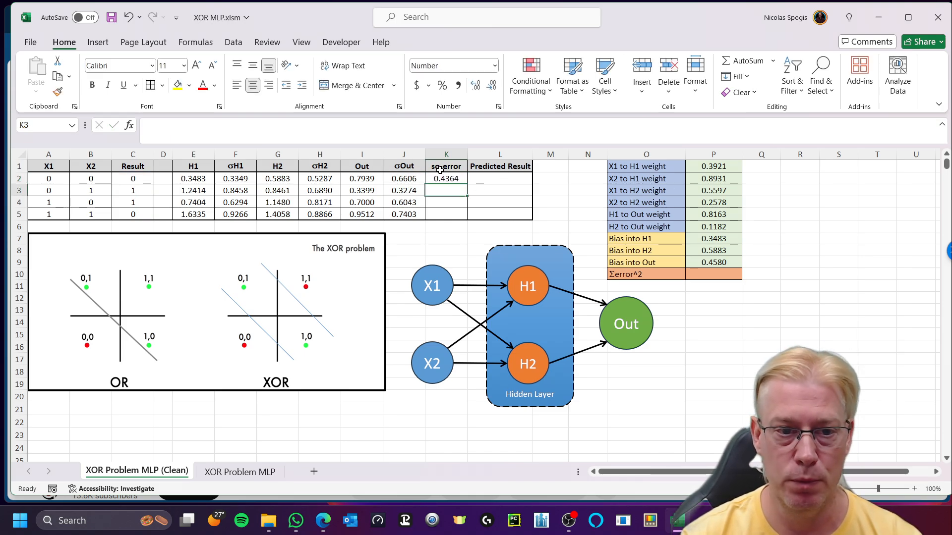
Step: Copy the sq-error formula from K2 down the column to K5
left_click(444, 178)
key("ctrl+c")
left_click_drag(443, 179, 446, 208)
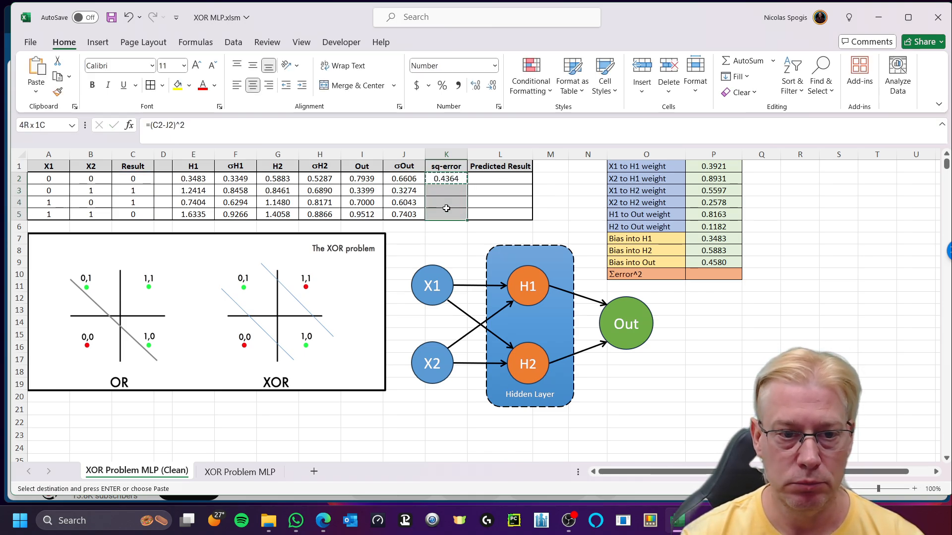
right_click(447, 208)
left_click(515, 177)
Step: Enter the Predicted Result formula =IF(J2>0.5,1,0) in cell L2
left_click(513, 182)
type("=")
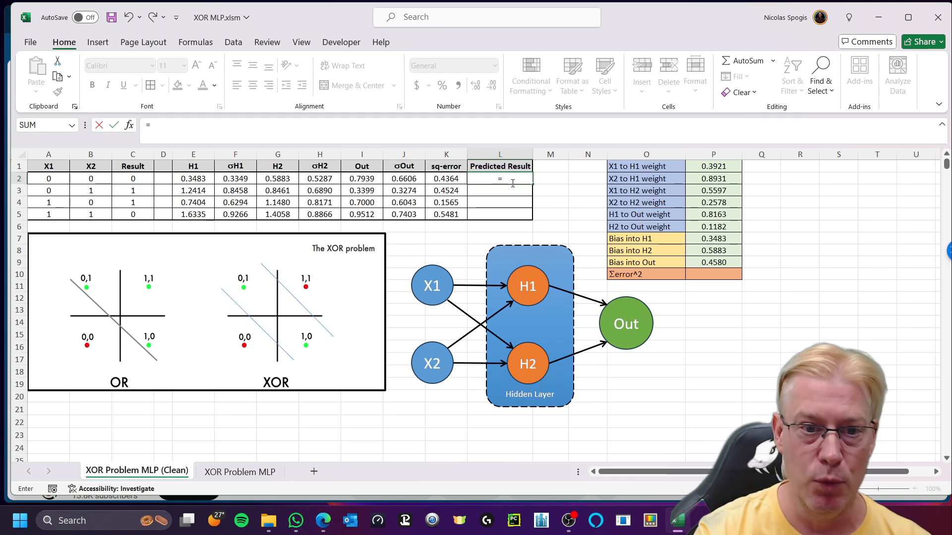
type("=if(")
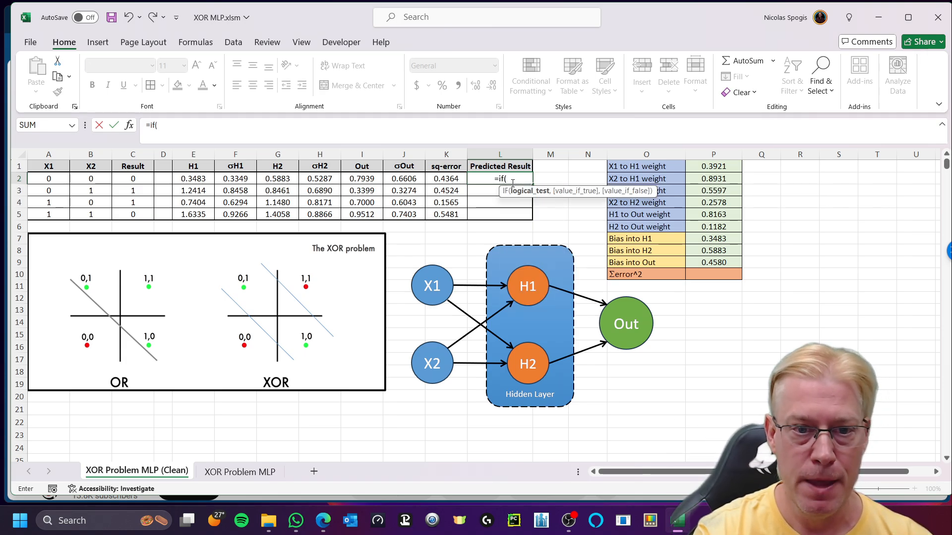
key("Left")
key("Left")
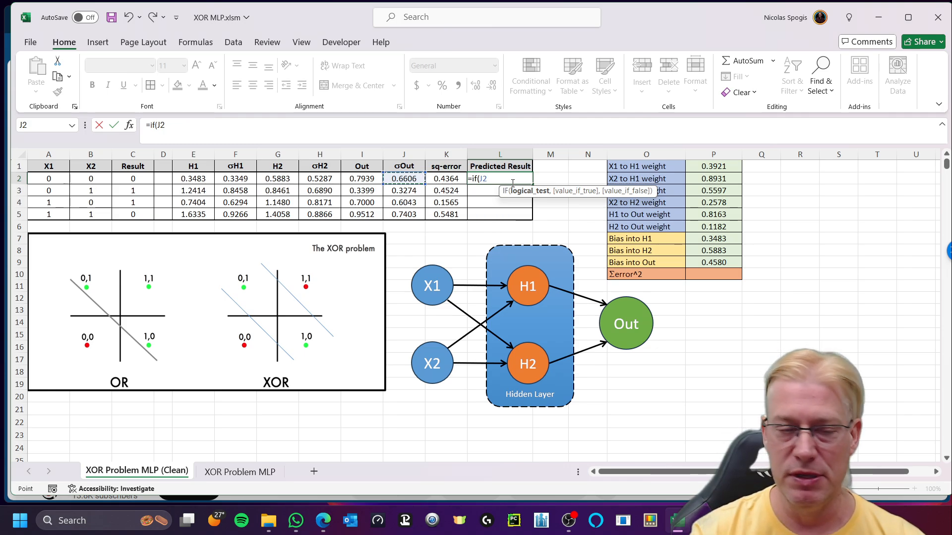
type(">0.5")
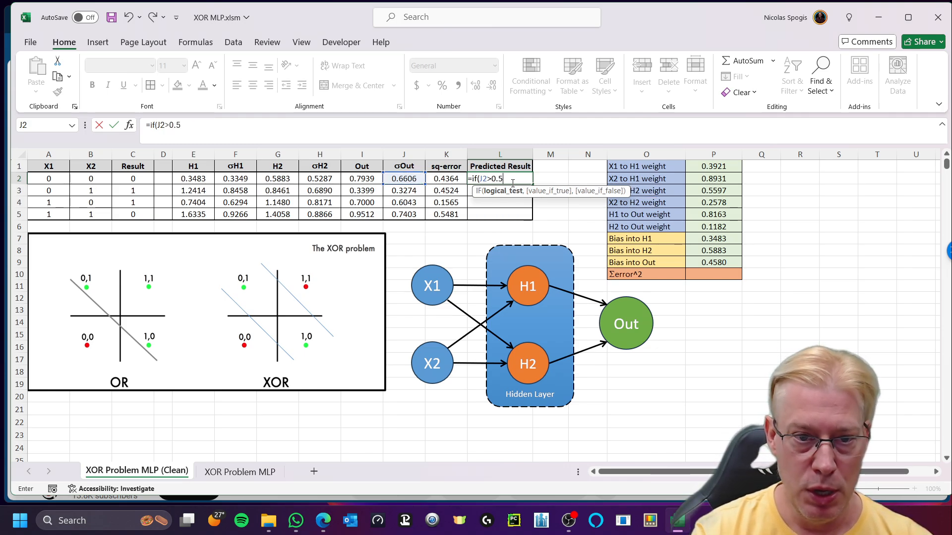
type(",1,0")
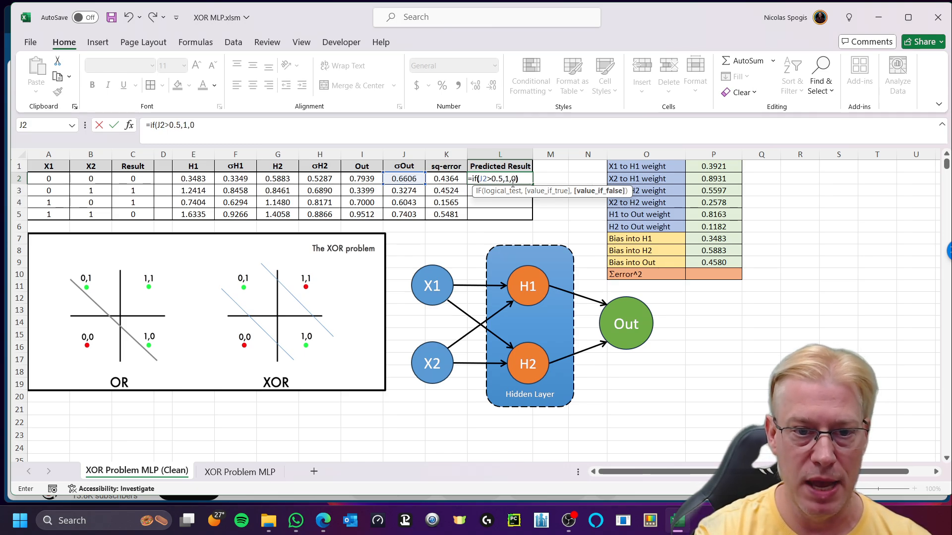
key("Return")
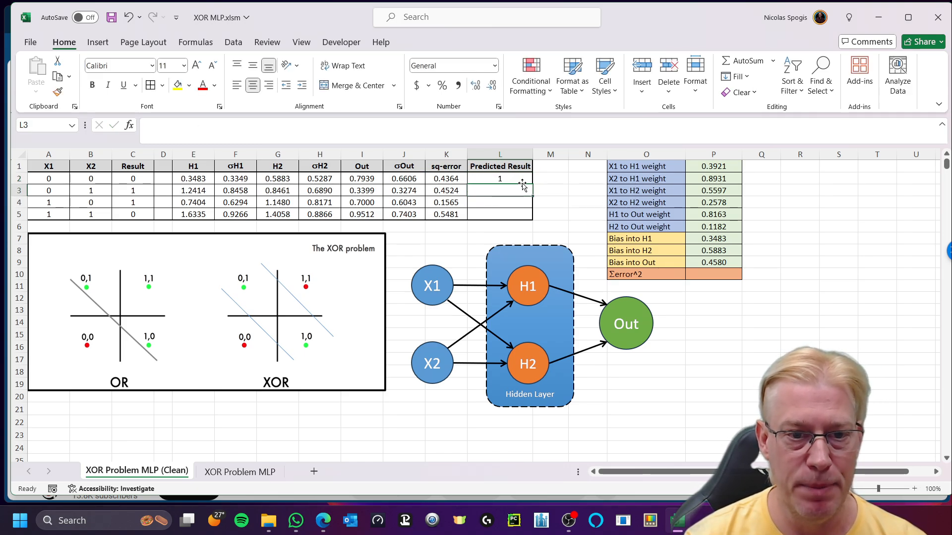
Step: Copy the Predicted Result formula from L2 down to L5 and check the formulas in the column
left_click(508, 179)
key("ctrl+c")
left_click_drag(509, 179, 498, 212)
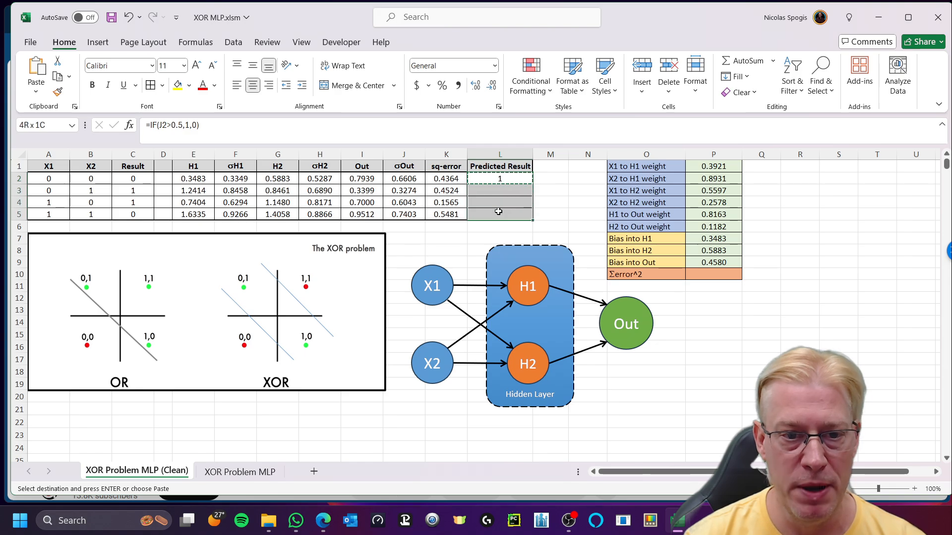
right_click(498, 211)
left_click(525, 175)
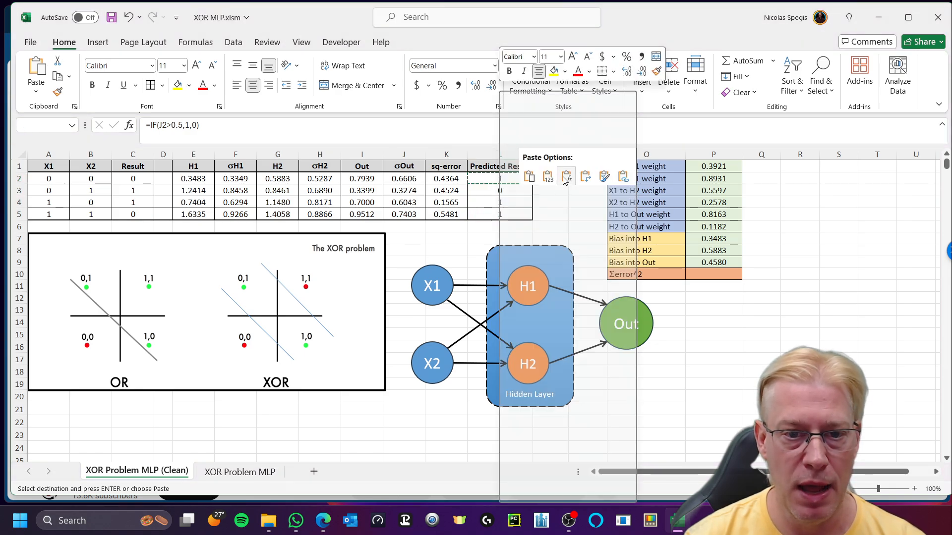
key("Escape")
left_click(501, 207)
left_click(507, 215)
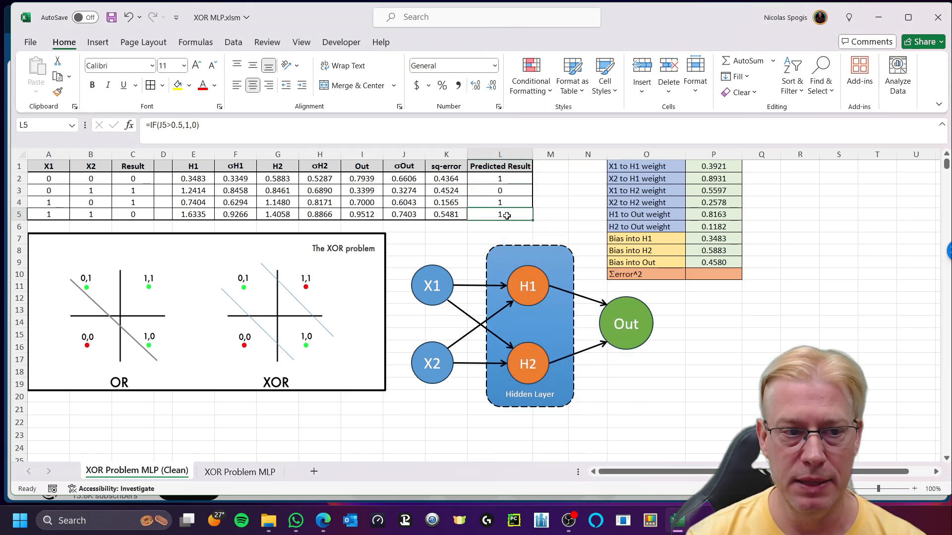
left_click(506, 180)
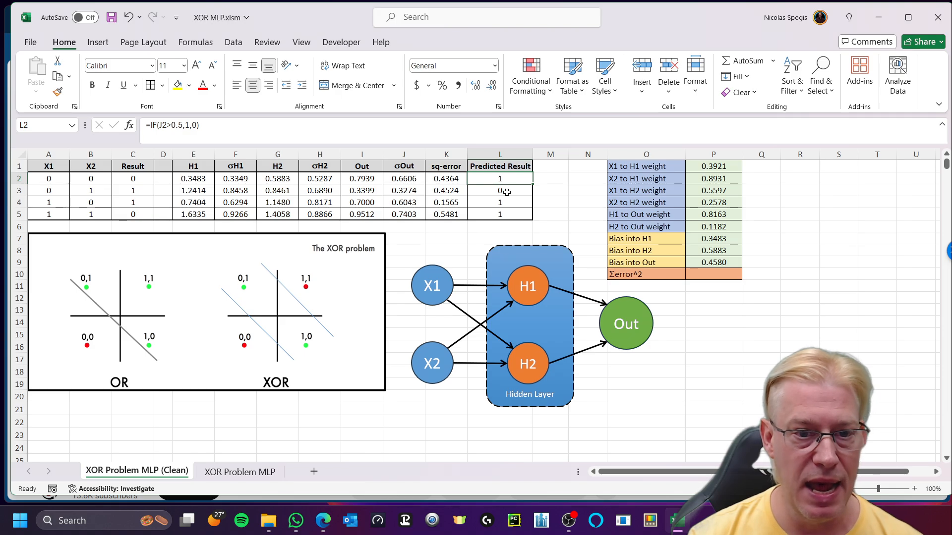
left_click(507, 193)
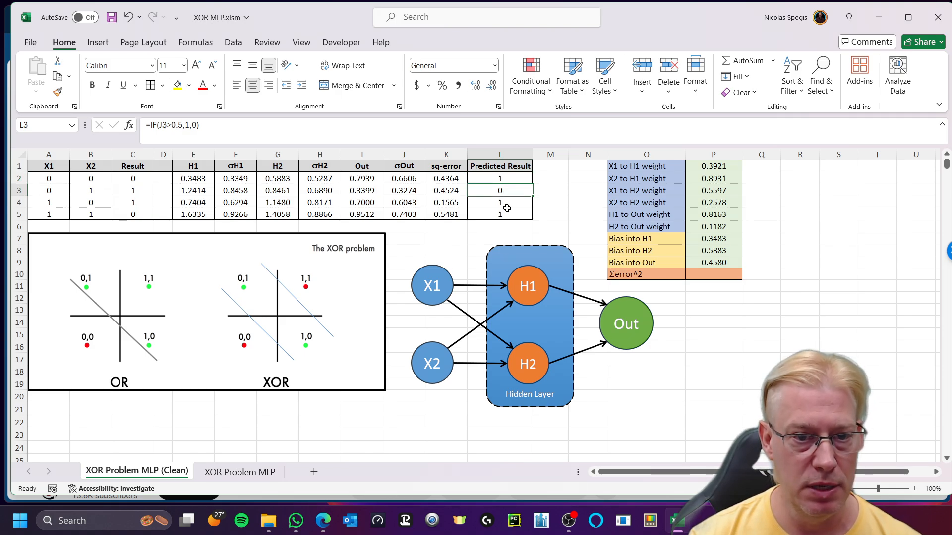
left_click(507, 204)
left_click(506, 211)
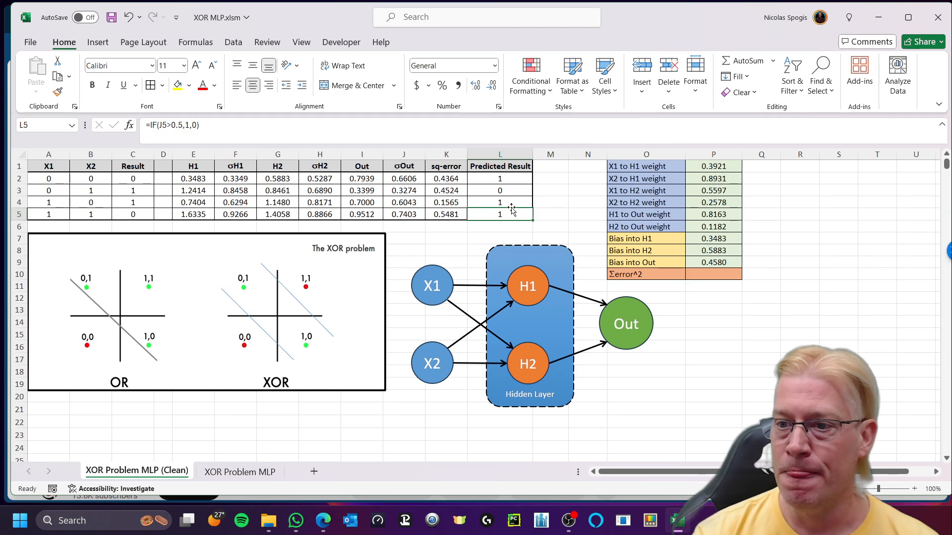
Step: Enter =SUM(K2:K5) in cell P10 as the Σerror^2 total and dismiss the circular reference warning
left_click(713, 274)
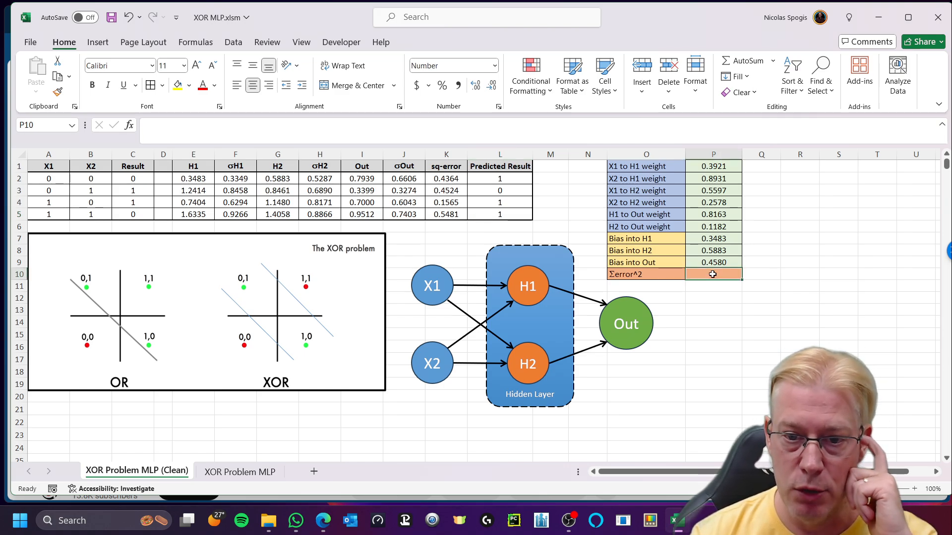
type("=sum(")
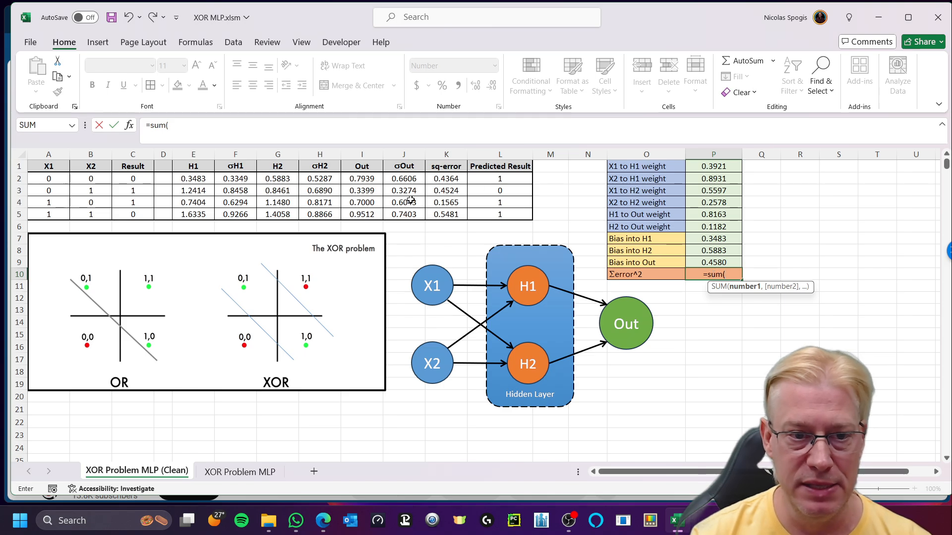
left_click_drag(443, 178, 441, 214)
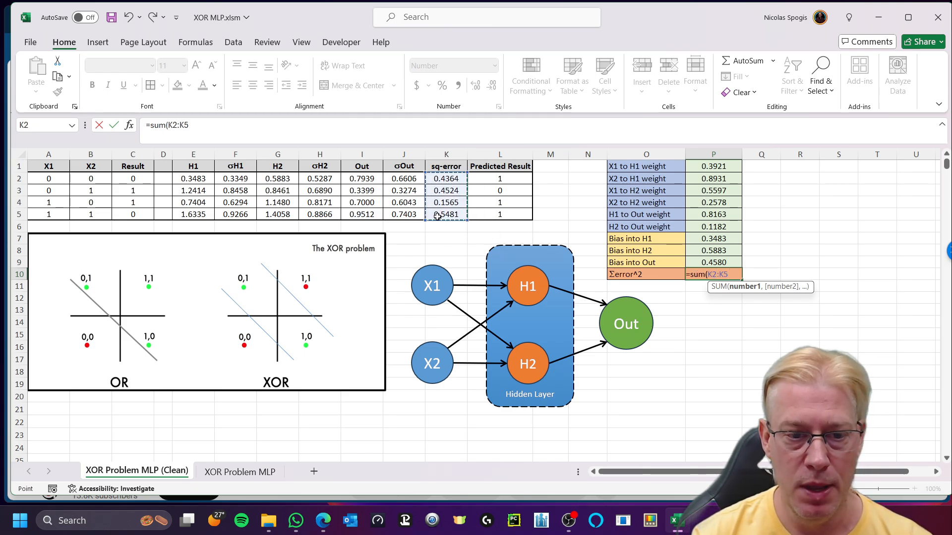
key("Return")
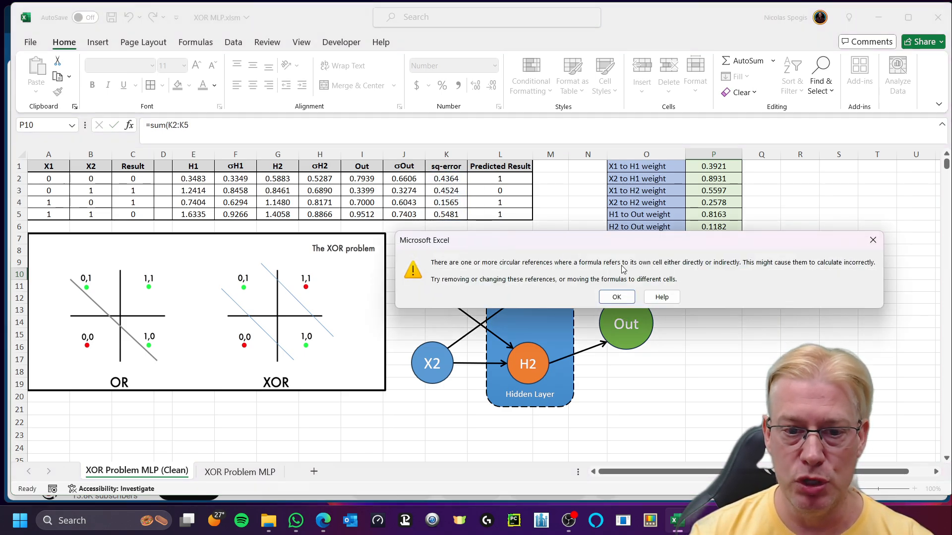
left_click(603, 296)
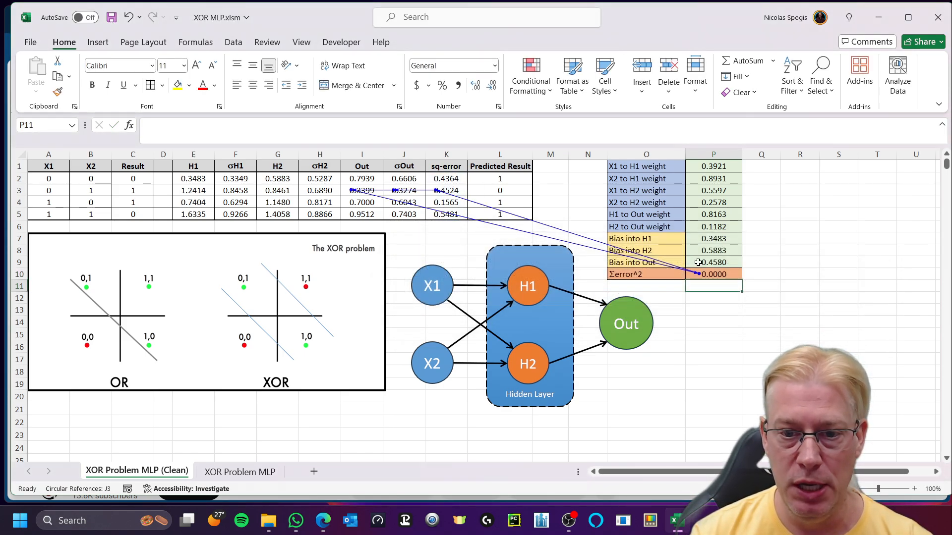
Step: Inspect the formulas in P10, J3 and I3 to trace the cause of the circular reference
left_click(728, 272)
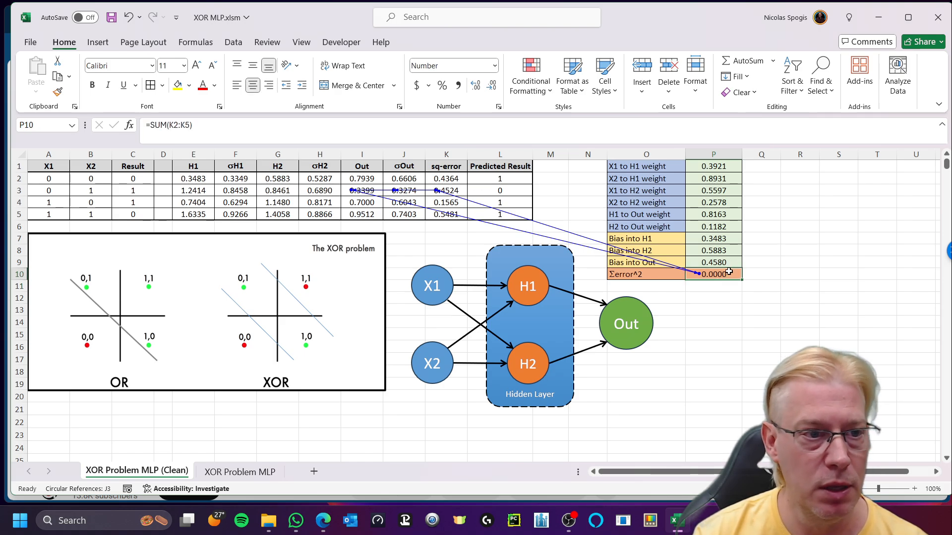
double_click(728, 272)
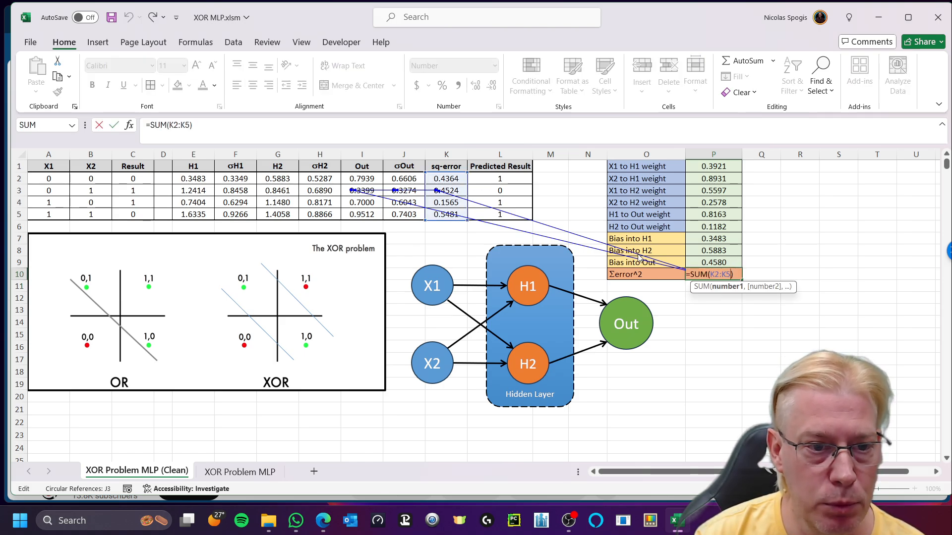
key("Escape")
left_click(411, 193)
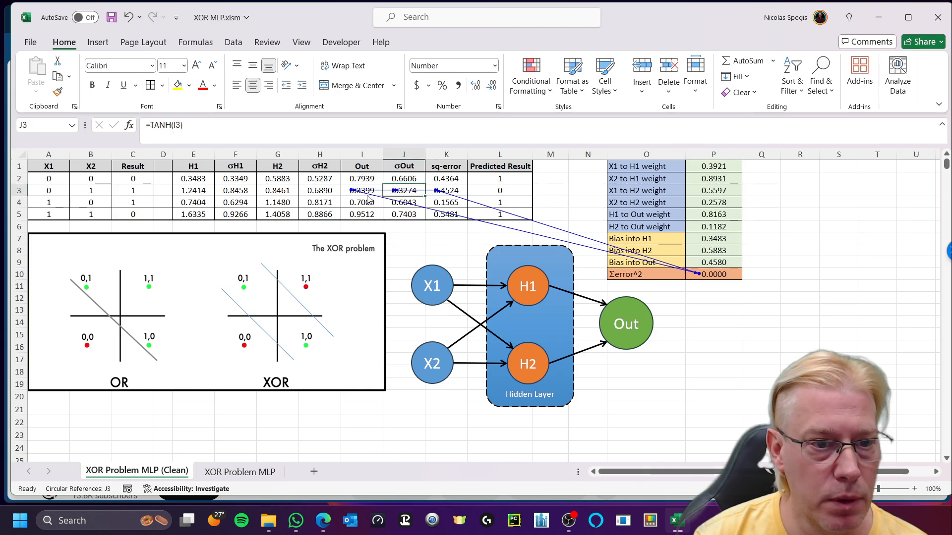
left_click(348, 190)
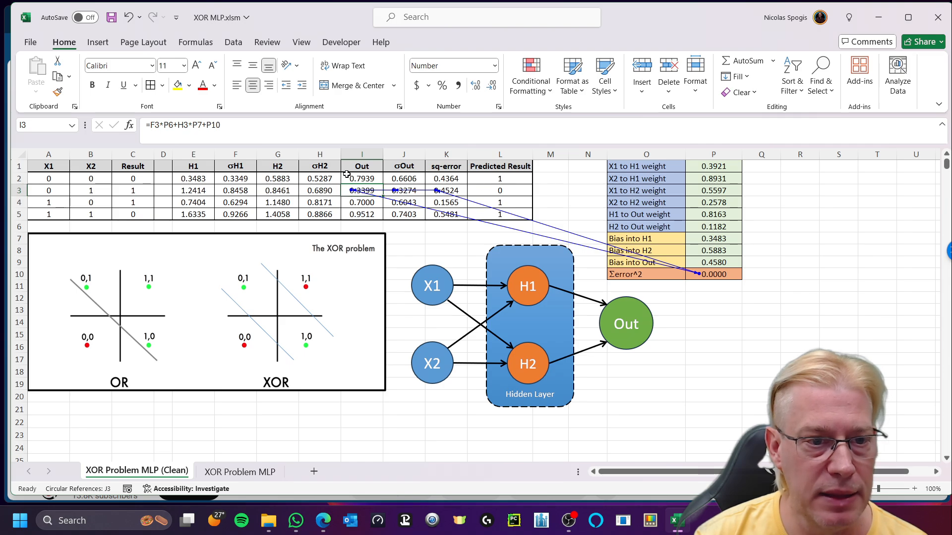
Step: Make the weight and bias references in the I2 Out formula absolute: =F2*$P$5+H2*$P$6+$P$9
left_click(350, 178)
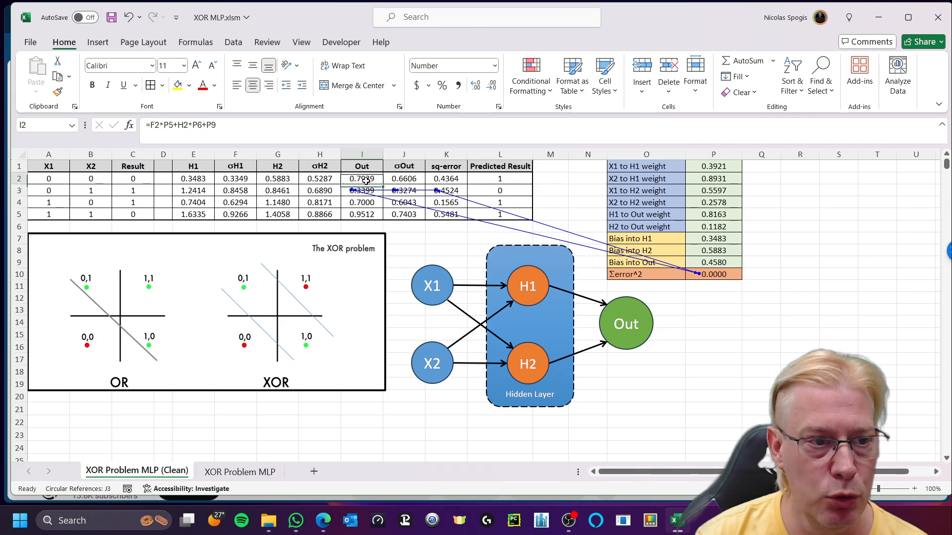
left_click(169, 125)
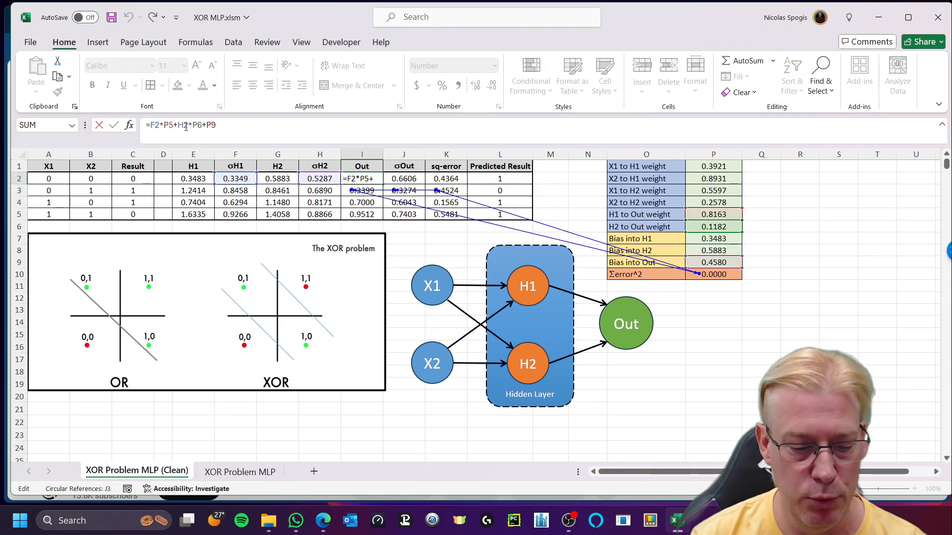
key("F4")
left_click(208, 125)
key("F4")
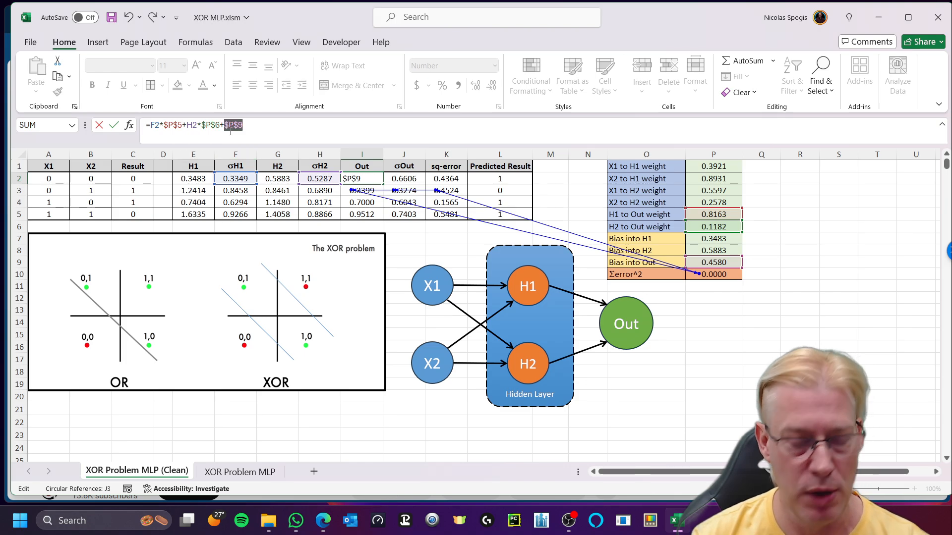
key("Return")
left_click(378, 180)
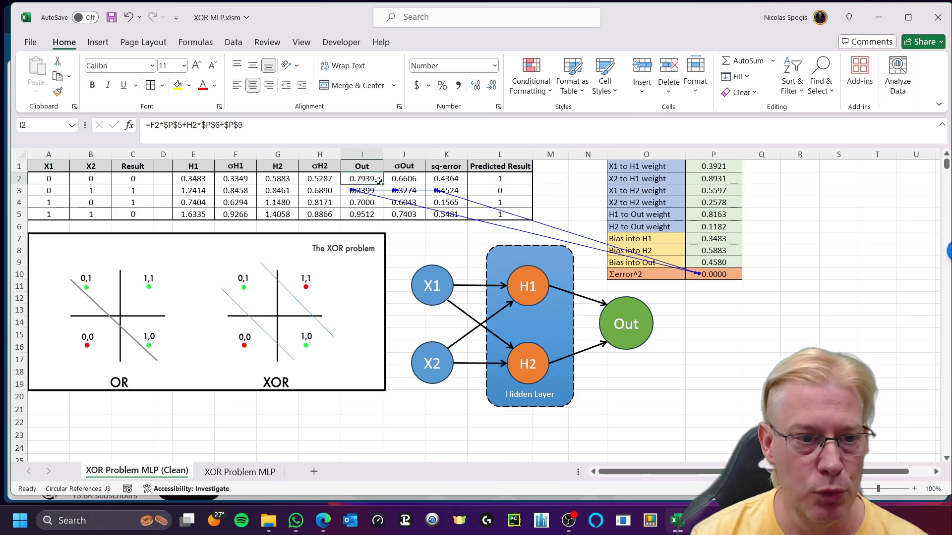
Step: Copy the corrected Out formula from I2 down to I5, dismiss the circular reference warning, and check the total formula in P10
left_click_drag(383, 185, 370, 215)
key("ctrl+c")
right_click(370, 215)
left_click(426, 182)
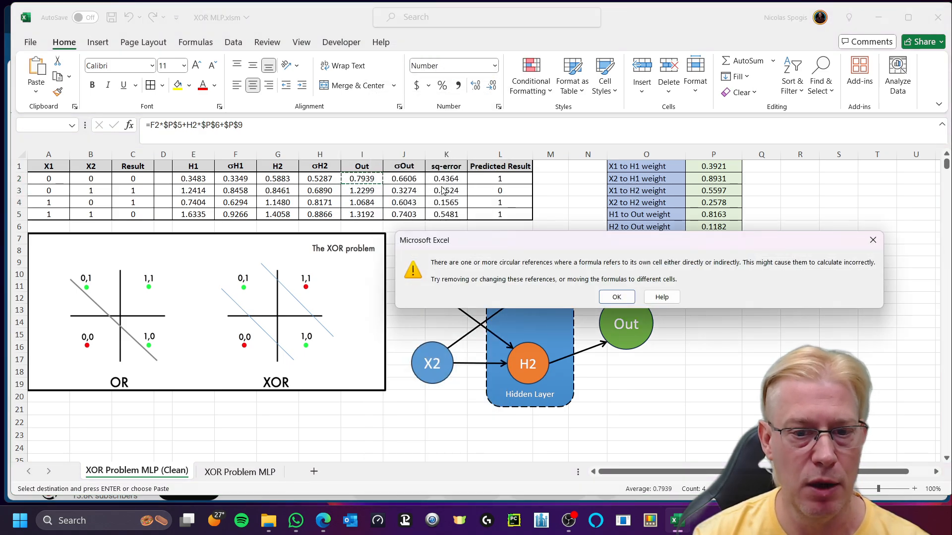
left_click(617, 299)
key("Escape")
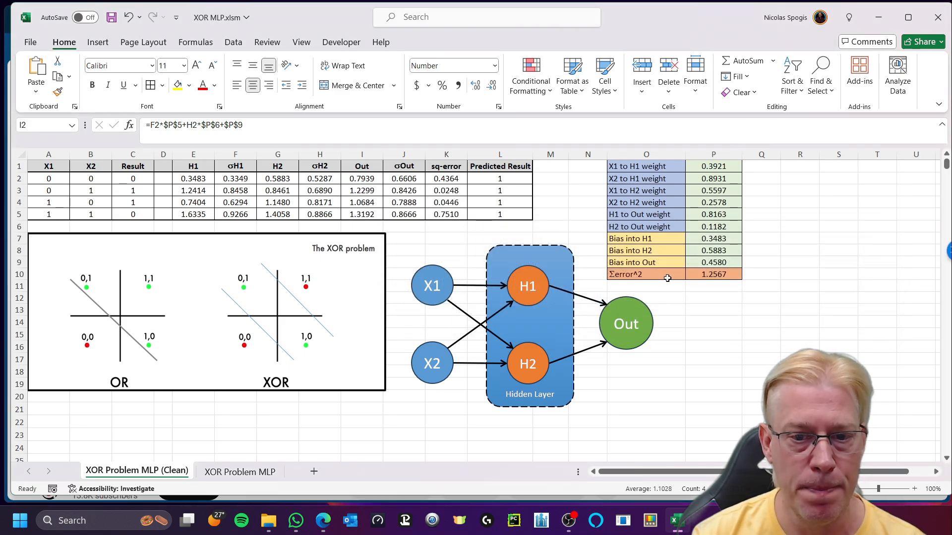
double_click(711, 273)
key("Escape")
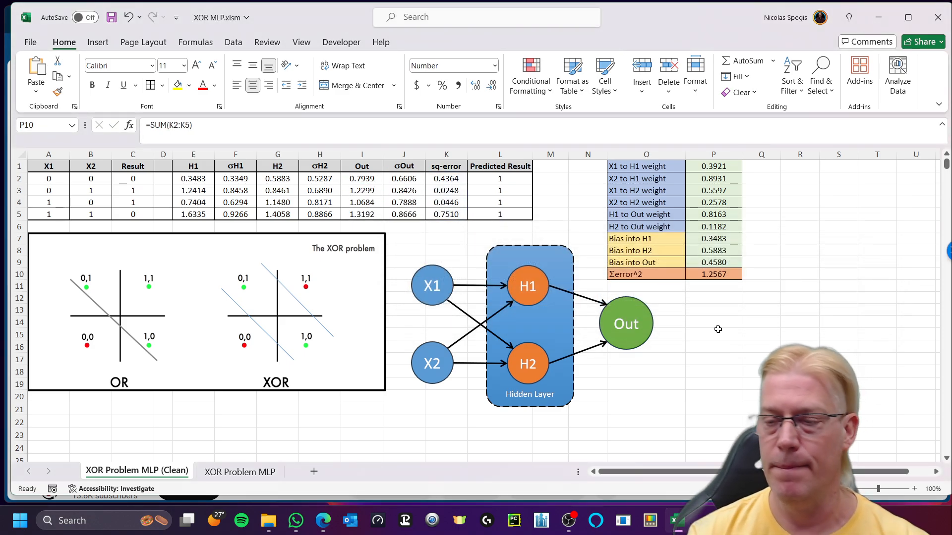
Step: Open Solver and set the Σerror^2 cell $P$10 as the objective
left_click_drag(644, 166, 724, 276)
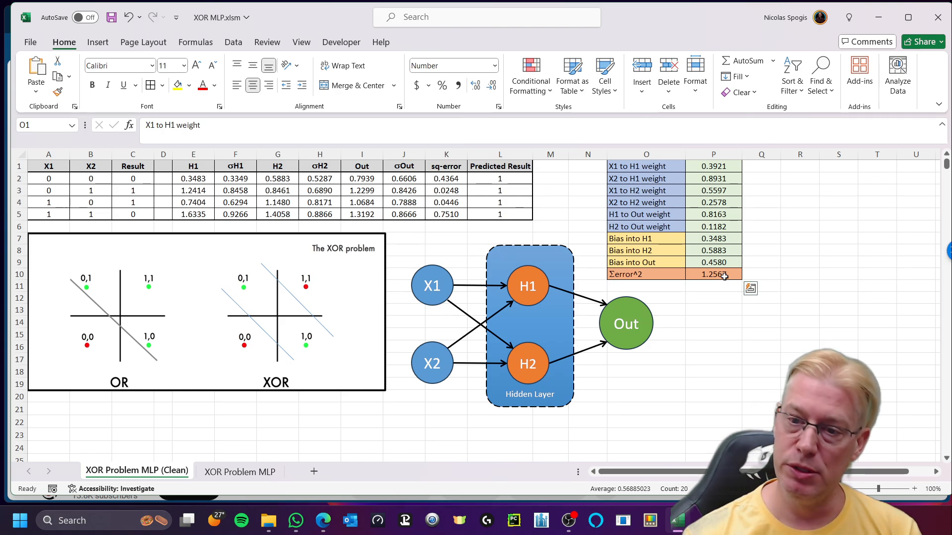
left_click(723, 277)
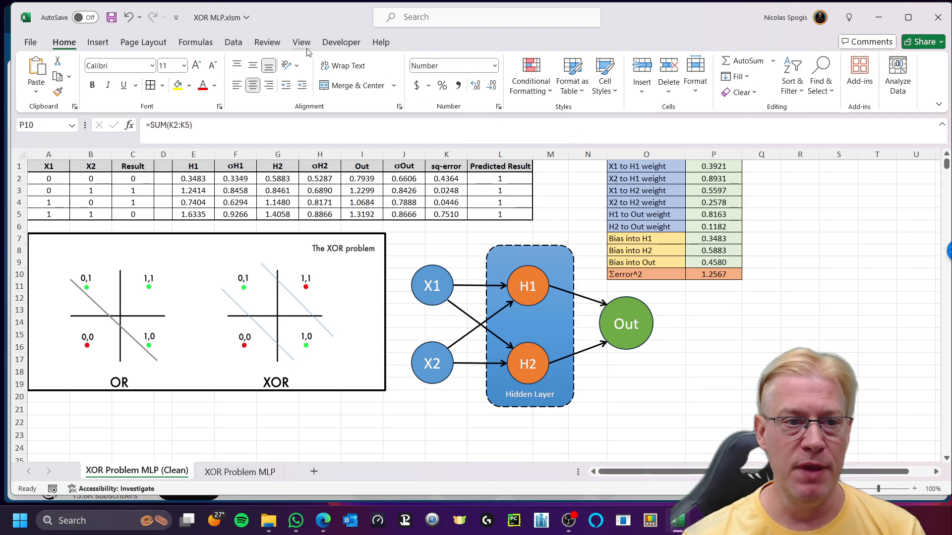
left_click(237, 45)
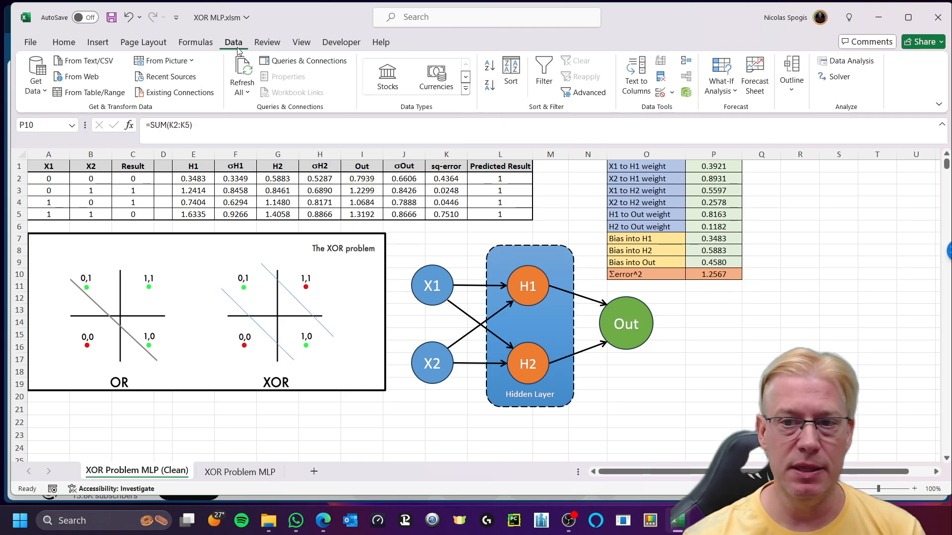
left_click(836, 78)
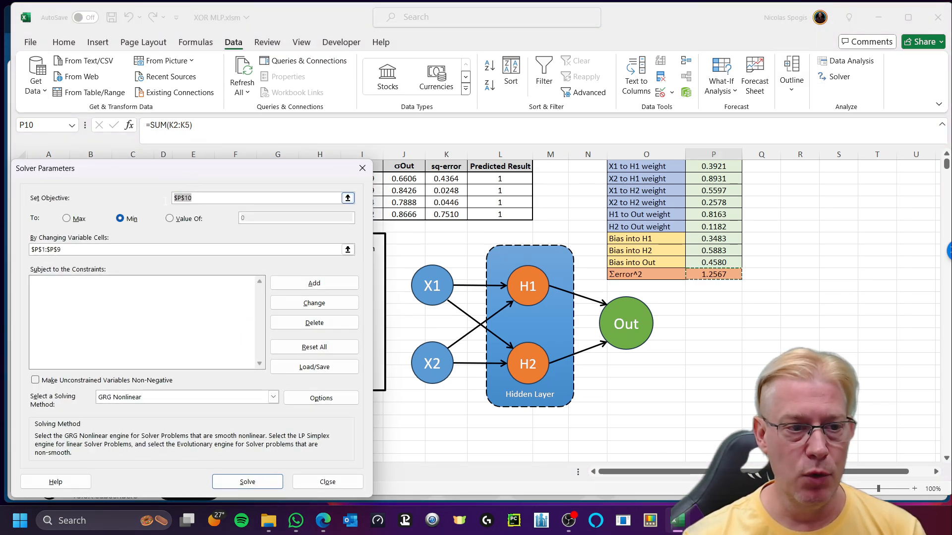
left_click(719, 272)
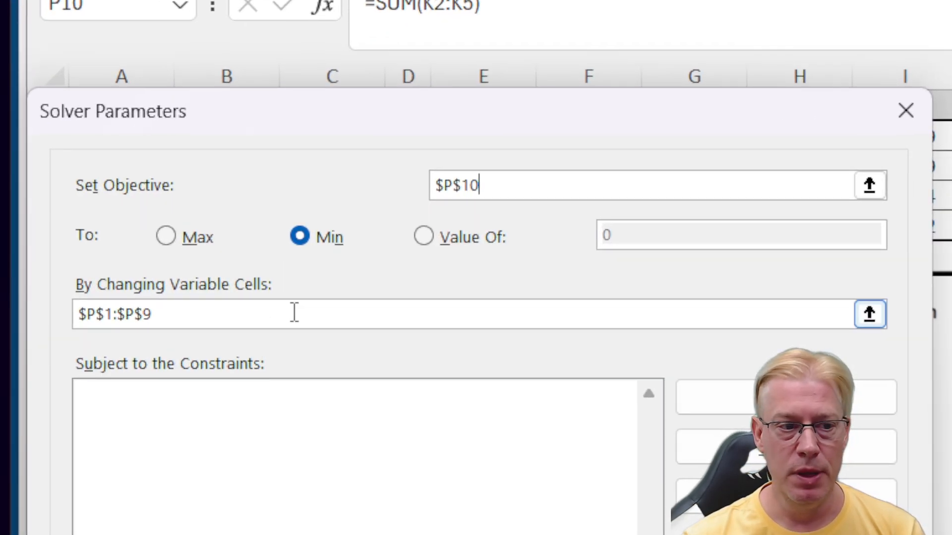
Step: Replace Solver's variable cells by reselecting all the weight and bias values, $P$1:$P$9
left_click(275, 318)
double_click(274, 318)
left_click(274, 319)
double_click(274, 319)
left_click(274, 318)
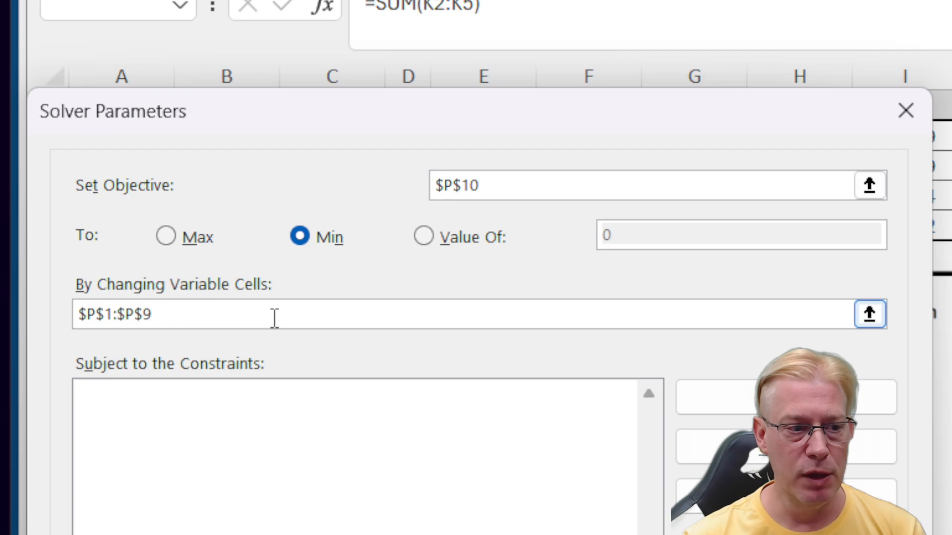
double_click(274, 319)
left_click_drag(274, 319, 80, 315)
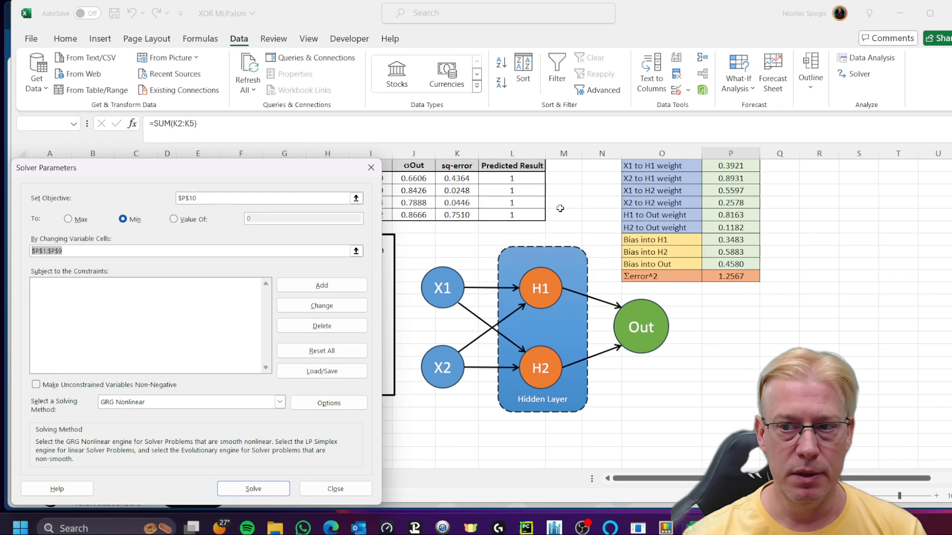
key("BackSpace")
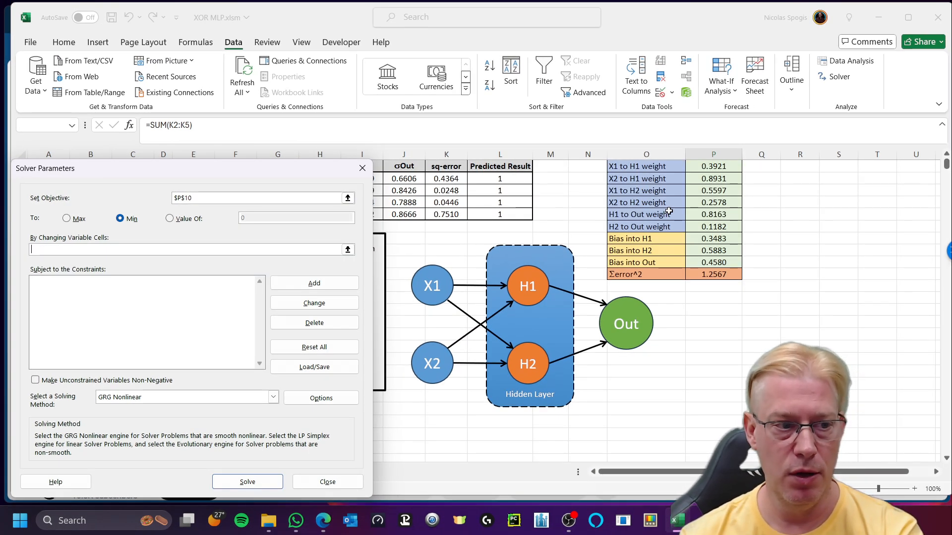
left_click_drag(729, 163, 713, 262)
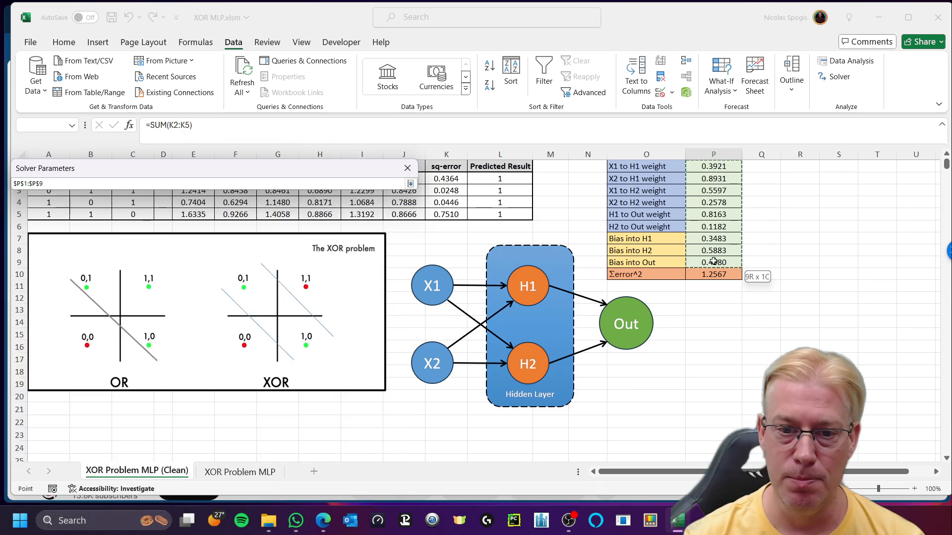
left_click_drag(713, 261, 714, 263)
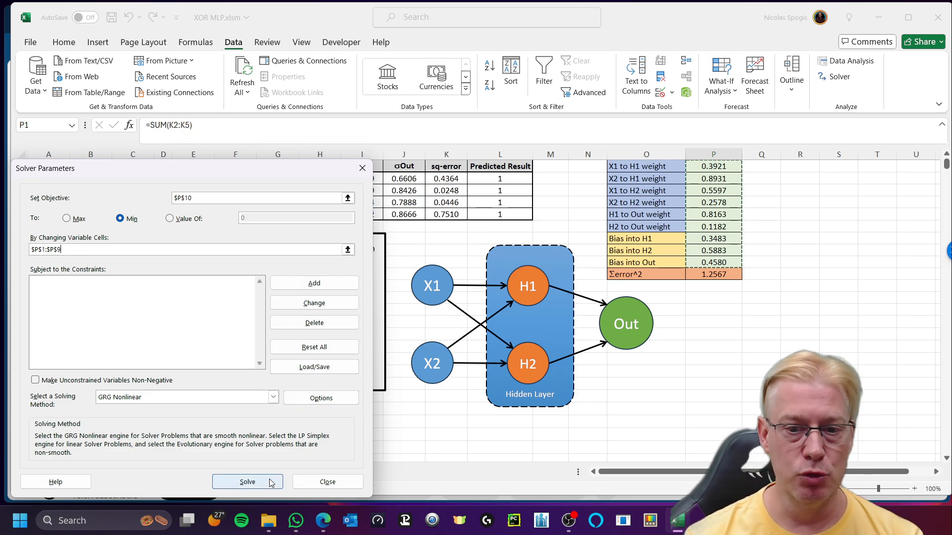
Step: Run Solver to minimize $P$10, keep its solution, and inspect the Σerror^2 total
left_click(271, 483)
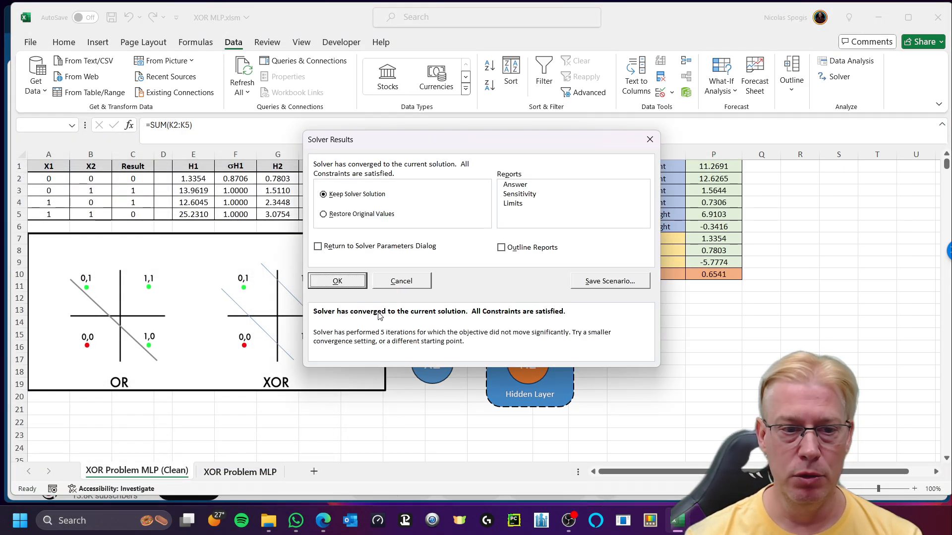
left_click(347, 285)
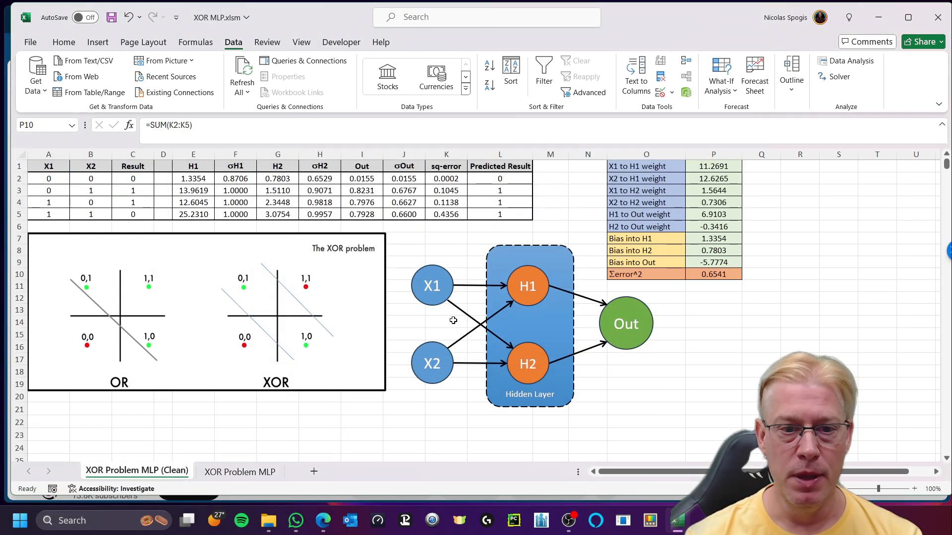
left_click(727, 310)
left_click(700, 301)
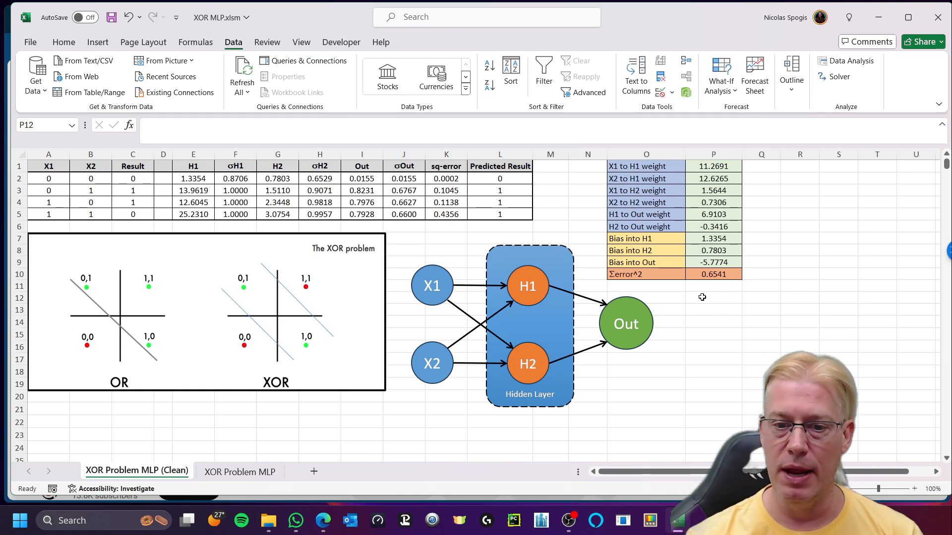
left_click(714, 272)
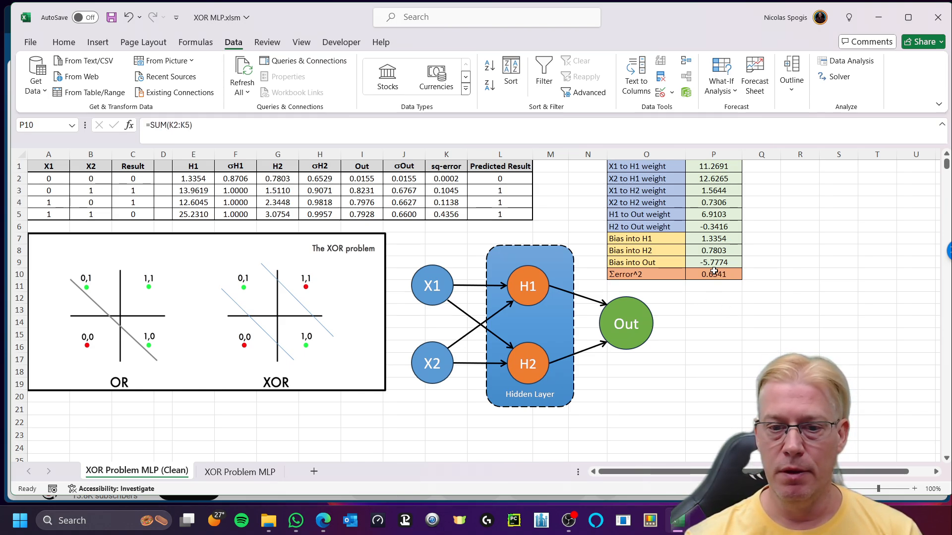
left_click(714, 318)
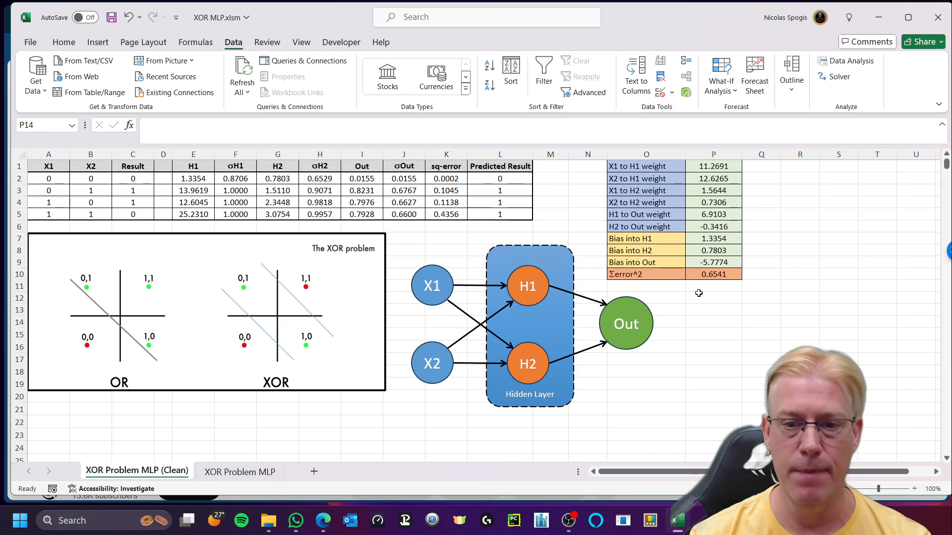
Step: Reopen Solver, review its GRG Nonlinear options, and solve again from the current weights, keeping the solution
left_click(845, 84)
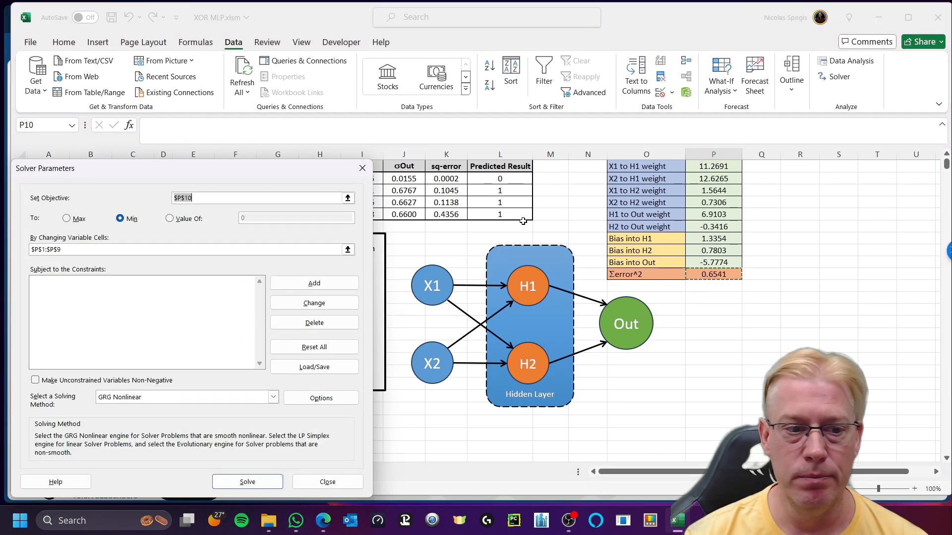
left_click(318, 397)
left_click(430, 112)
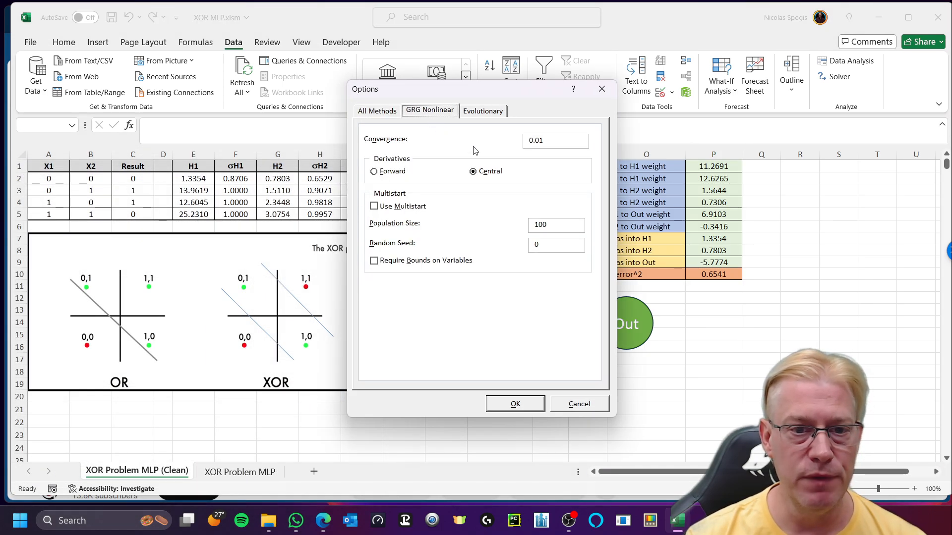
left_click(501, 406)
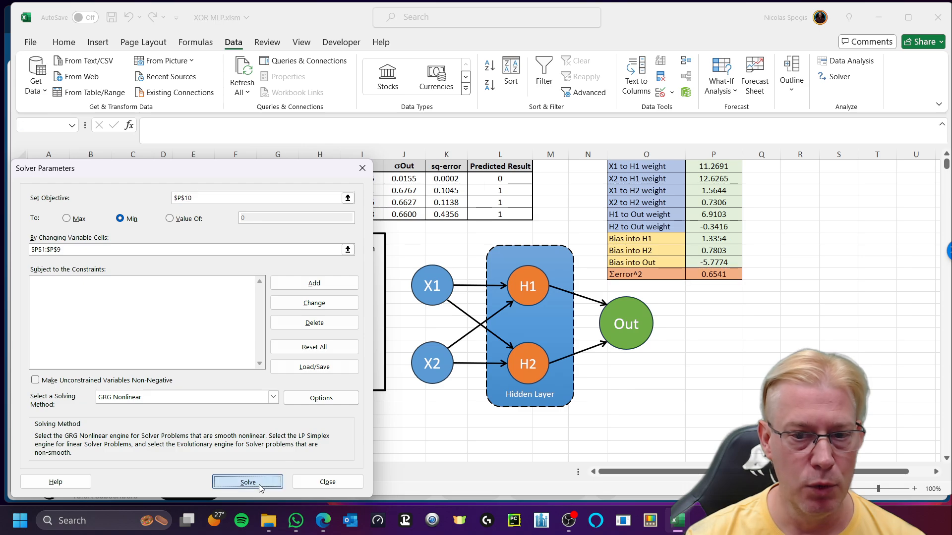
left_click(258, 485)
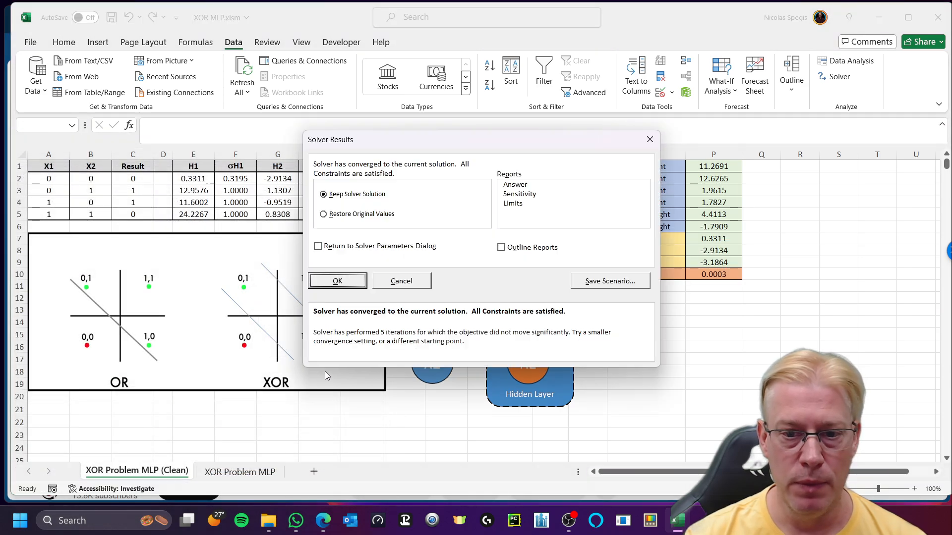
left_click(362, 282)
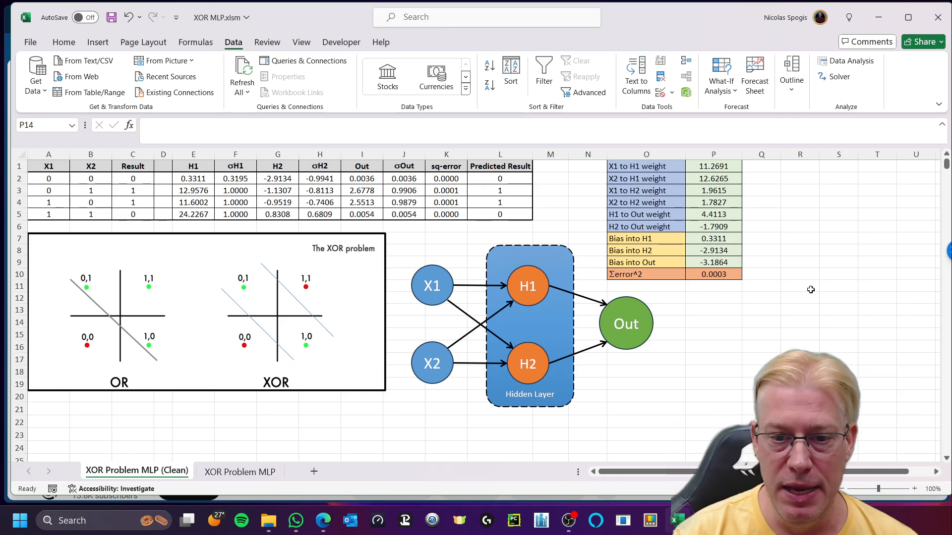
Step: Examine the Σerror^2 total in P10 and compare the Predicted Result column with the expected Result column
left_click(708, 274)
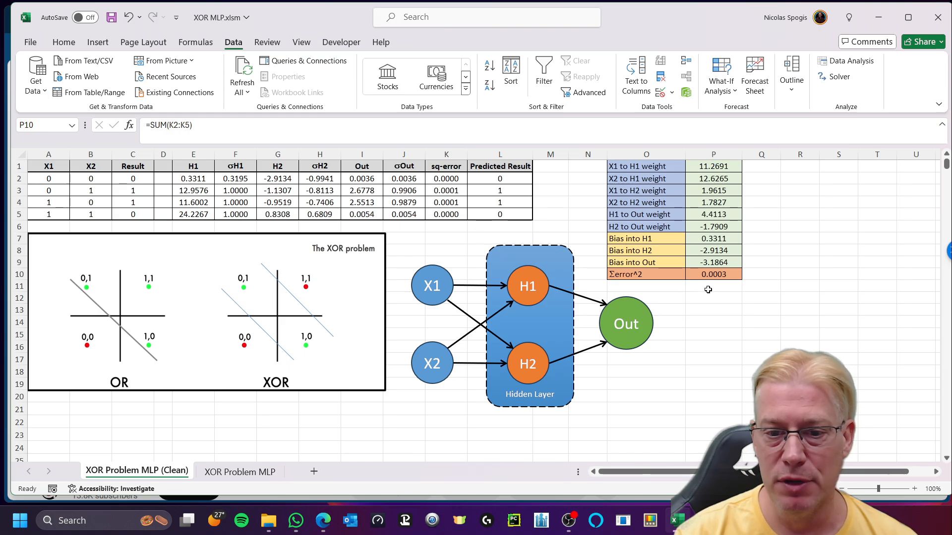
left_click(708, 290)
left_click(497, 182)
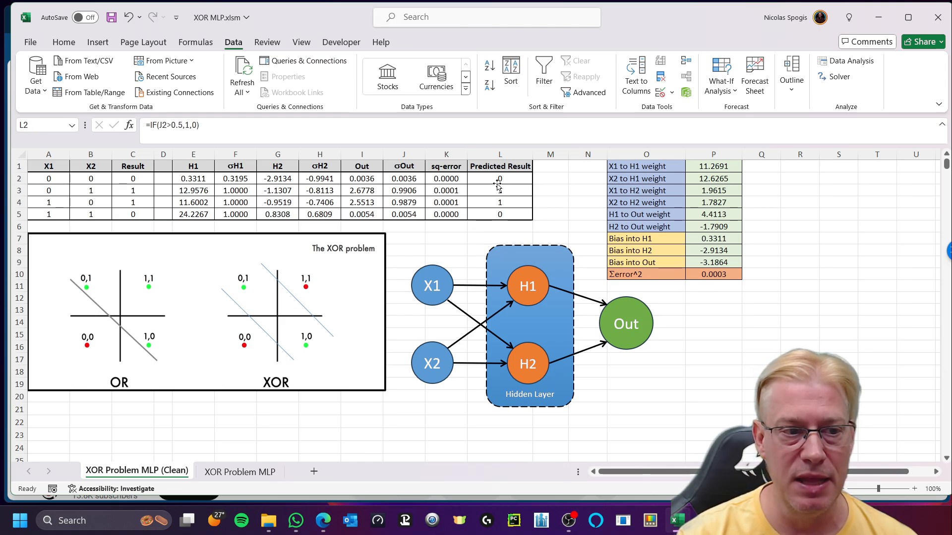
left_click(138, 179)
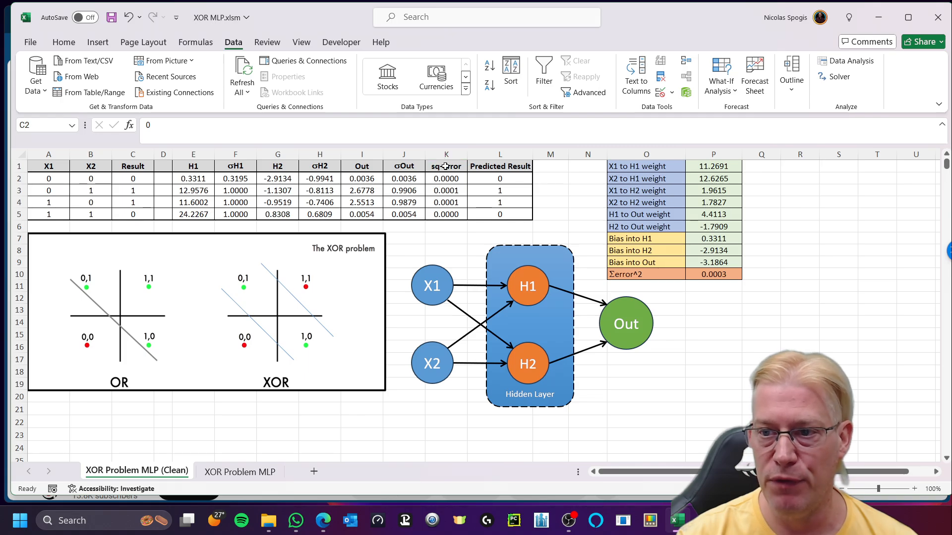
left_click(491, 183)
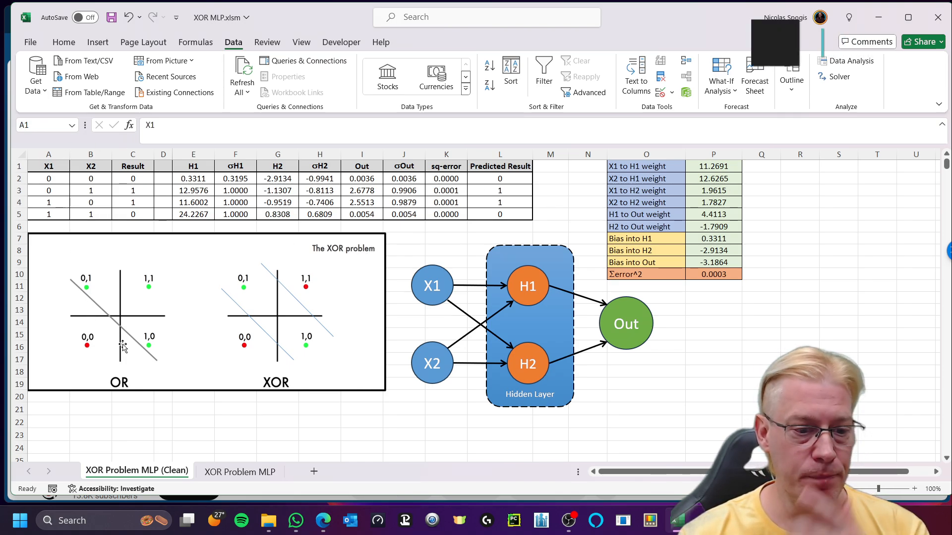
Step: On the XOR Problem MLP sheet, reinitialize the weights with the Xavier macro and optimize them with the Solver macro
left_click(226, 473)
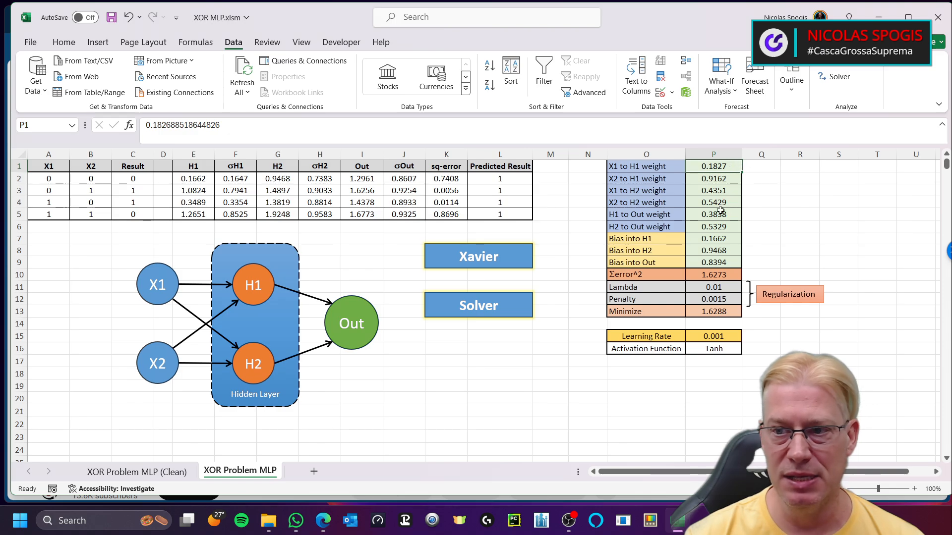
left_click(474, 262)
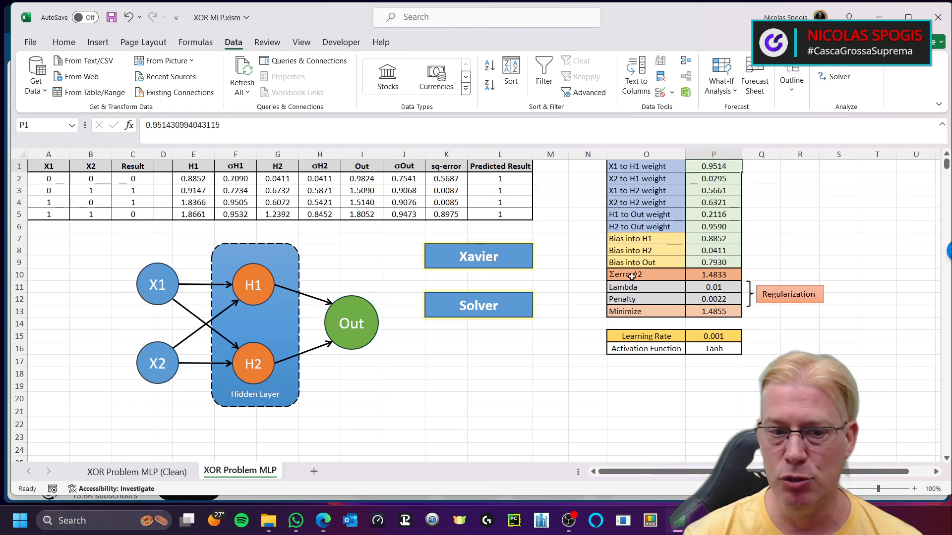
left_click(490, 310)
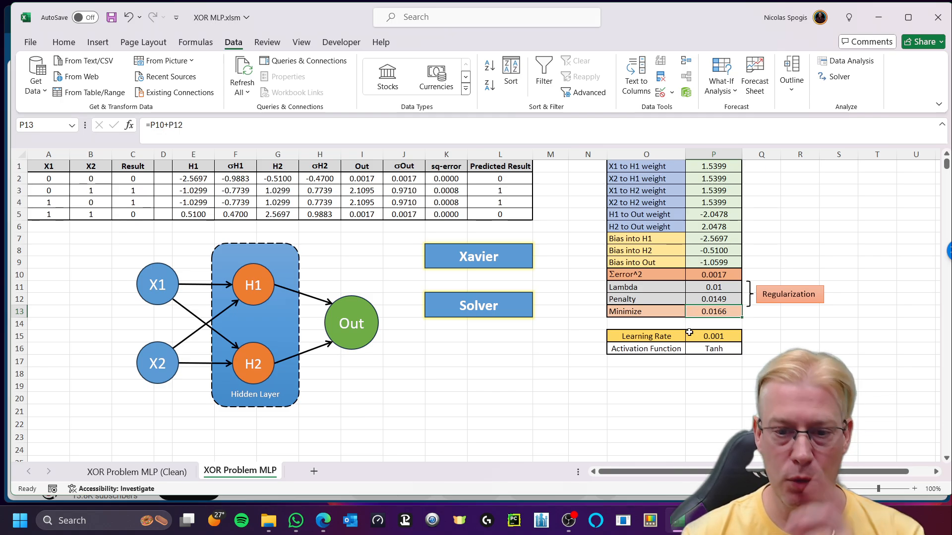
Step: Try Sigmoid as the Activation Function in P16 and set it back to Tanh
left_click(707, 338)
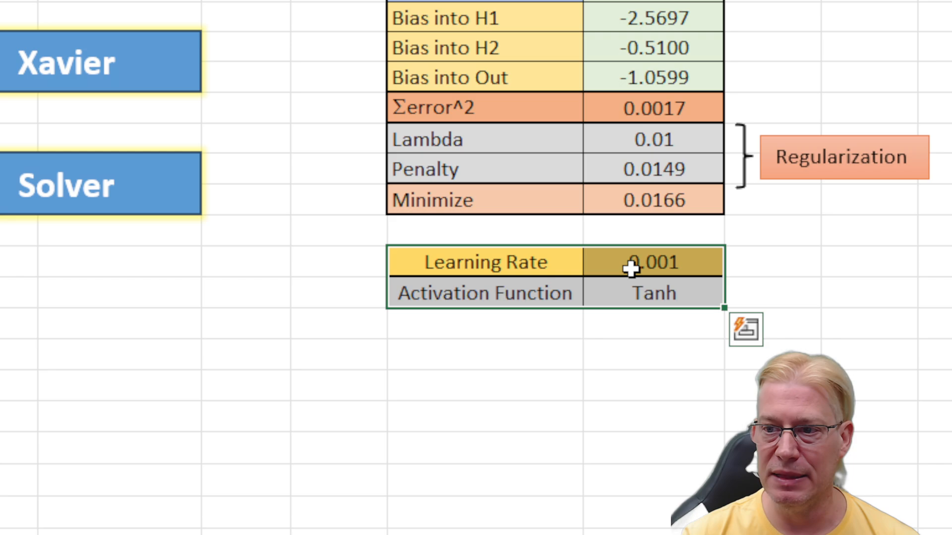
left_click(696, 331)
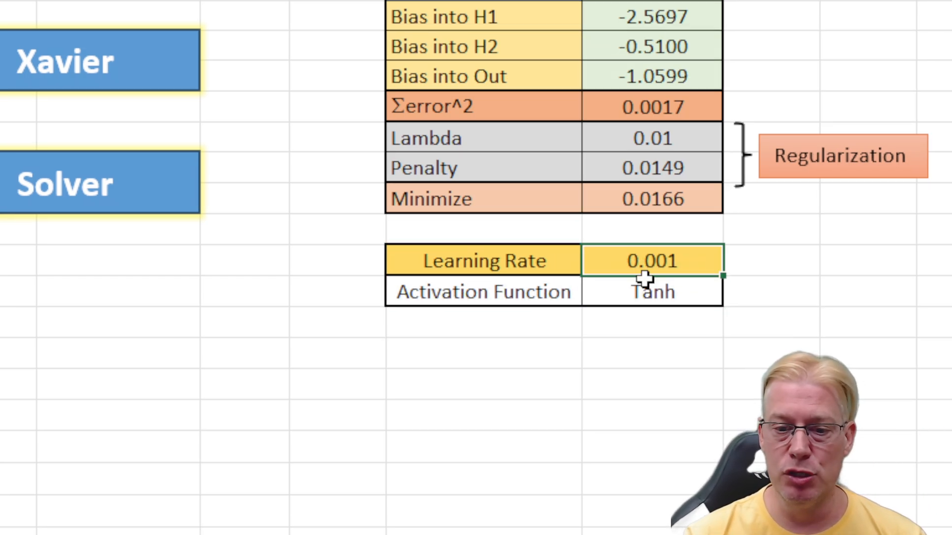
left_click(654, 290)
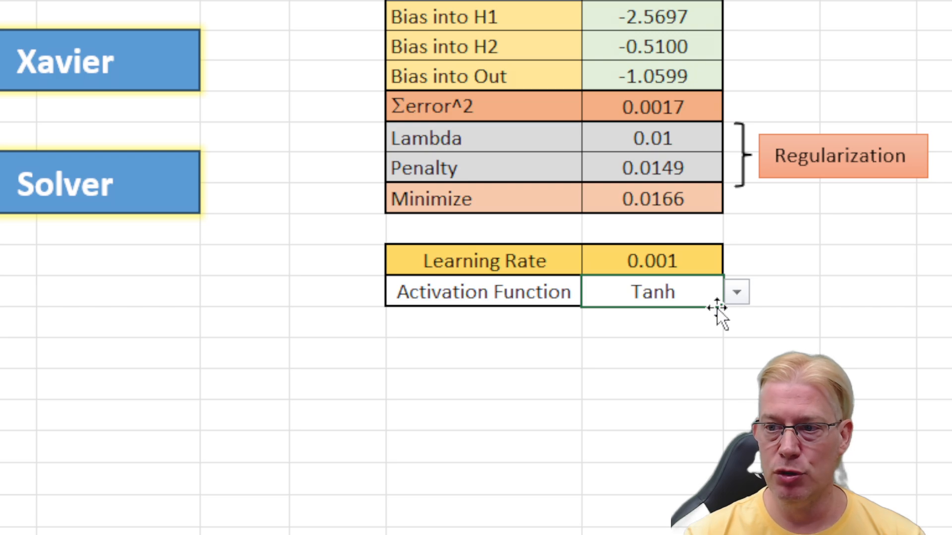
left_click(742, 299)
left_click(689, 323)
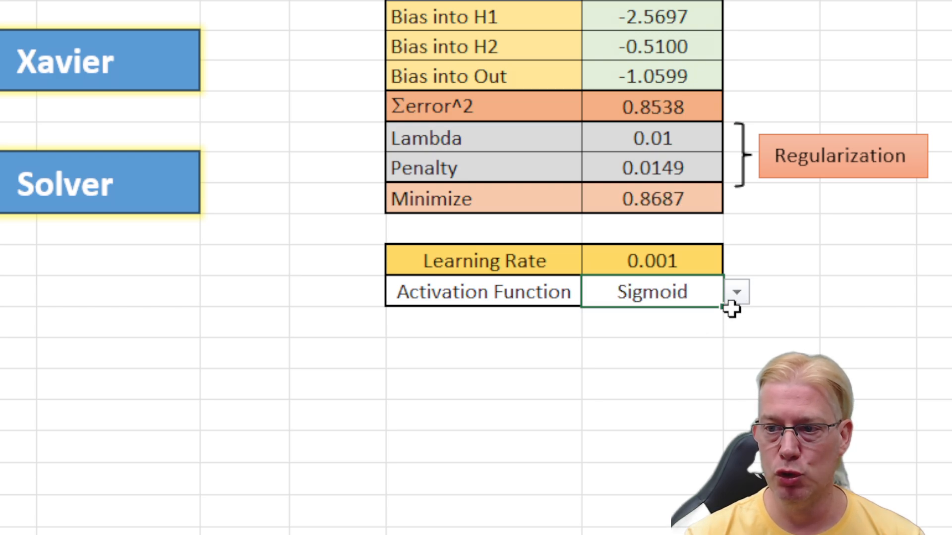
left_click(741, 302)
left_click(652, 357)
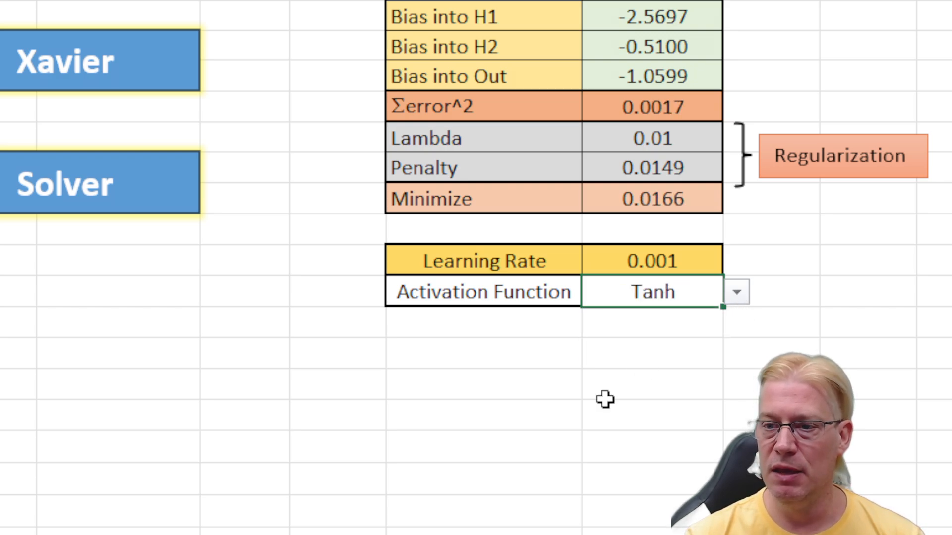
Step: Select cell A1 on the XOR Problem MLP sheet and save the workbook
left_click(601, 396)
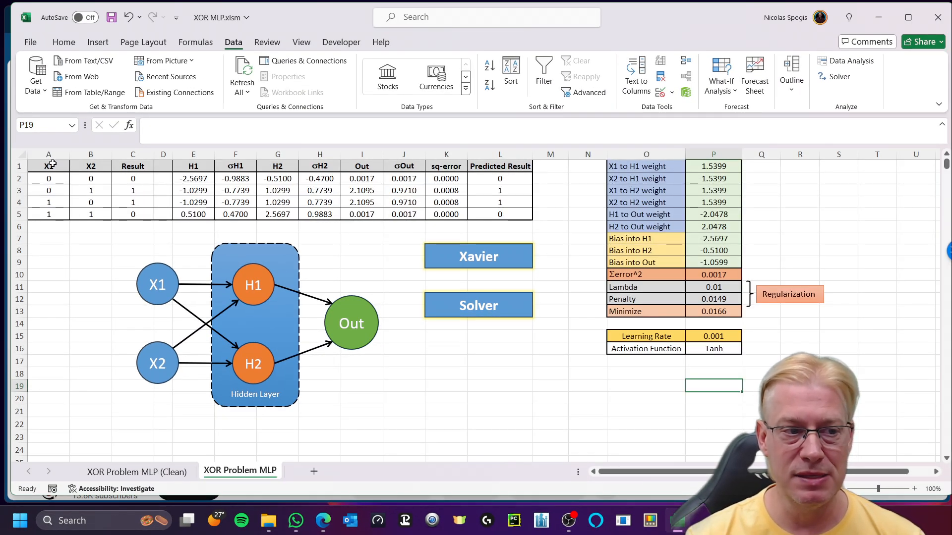
left_click(52, 164)
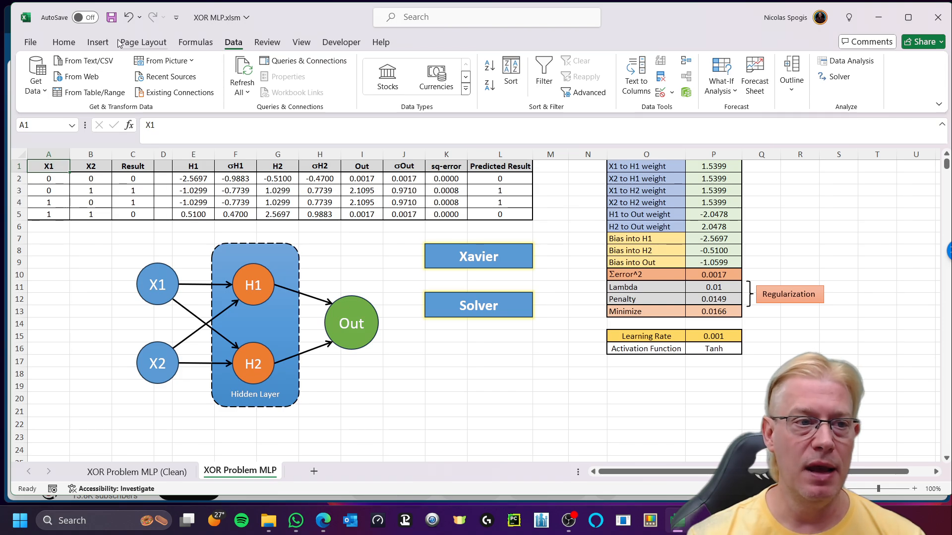
left_click(111, 18)
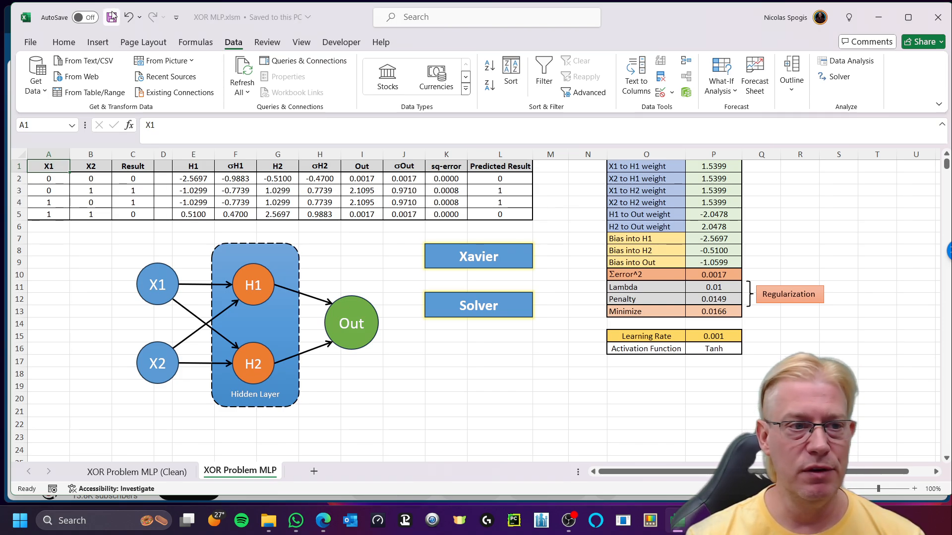